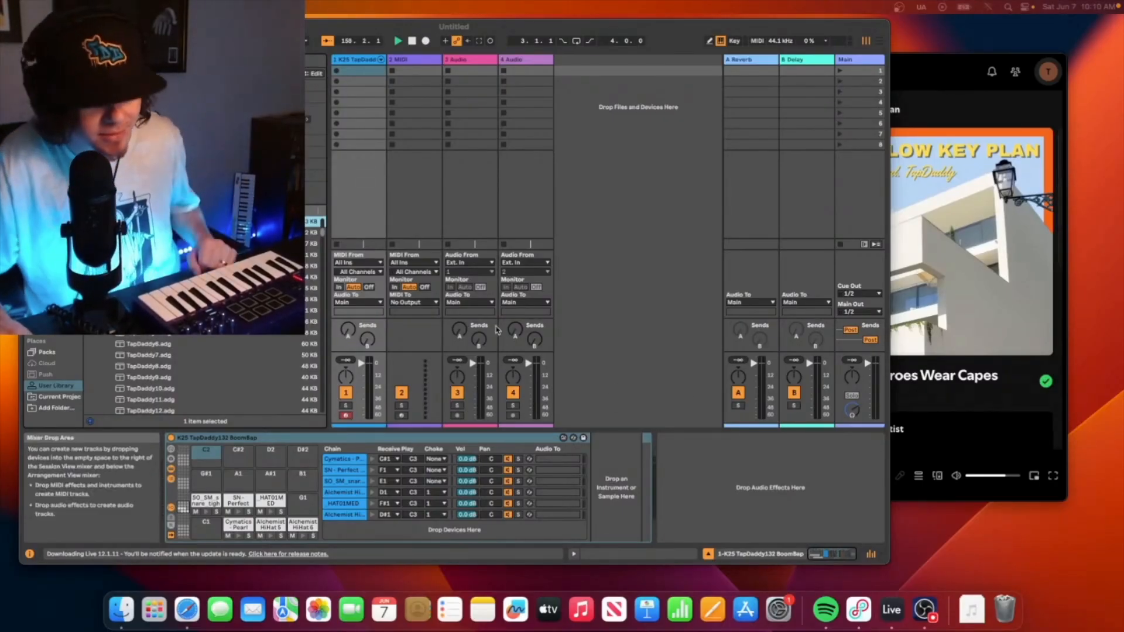
- Load the TapDaddy133 BoomBap drum kit onto the first track and audition its snare pad
left_click(51, 26)
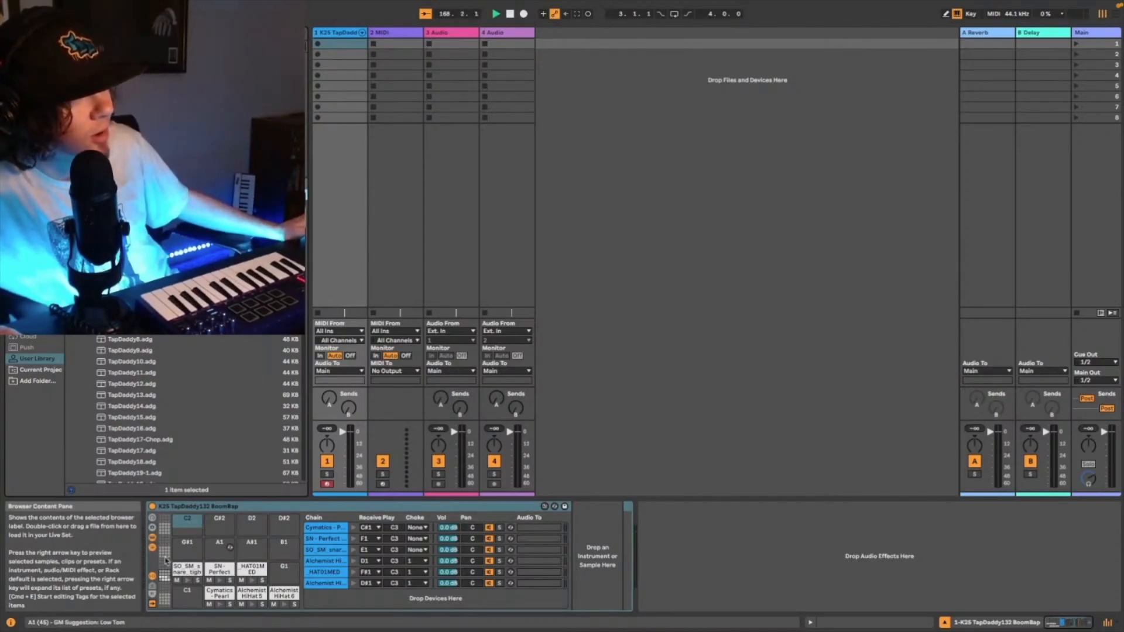
scroll(197, 410, "down", 15)
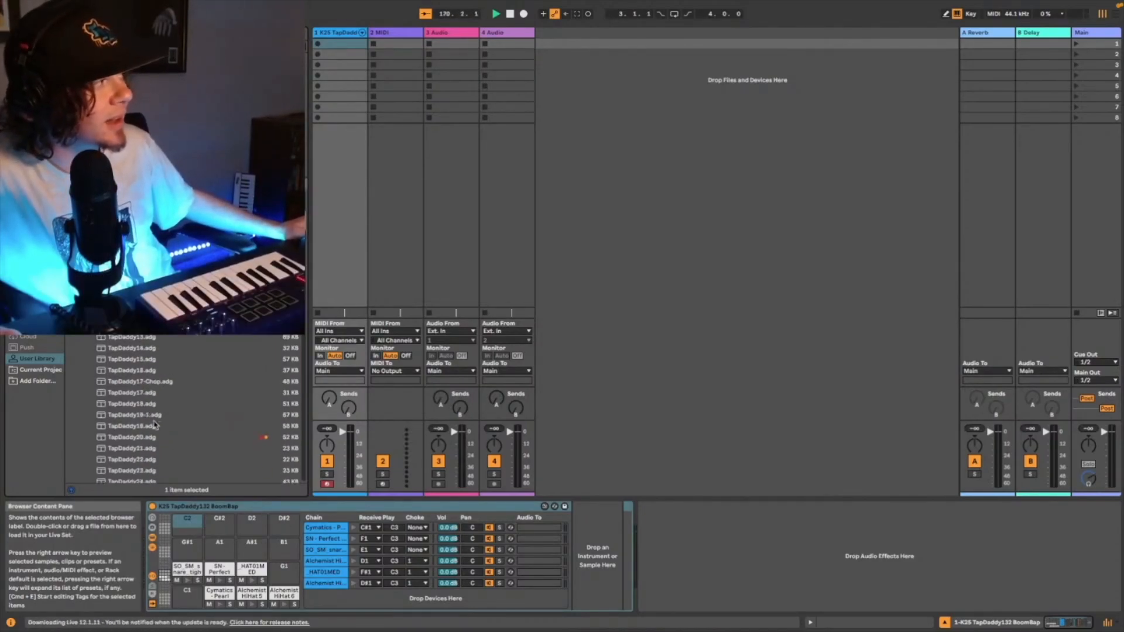
scroll(290, 392, "up", 20)
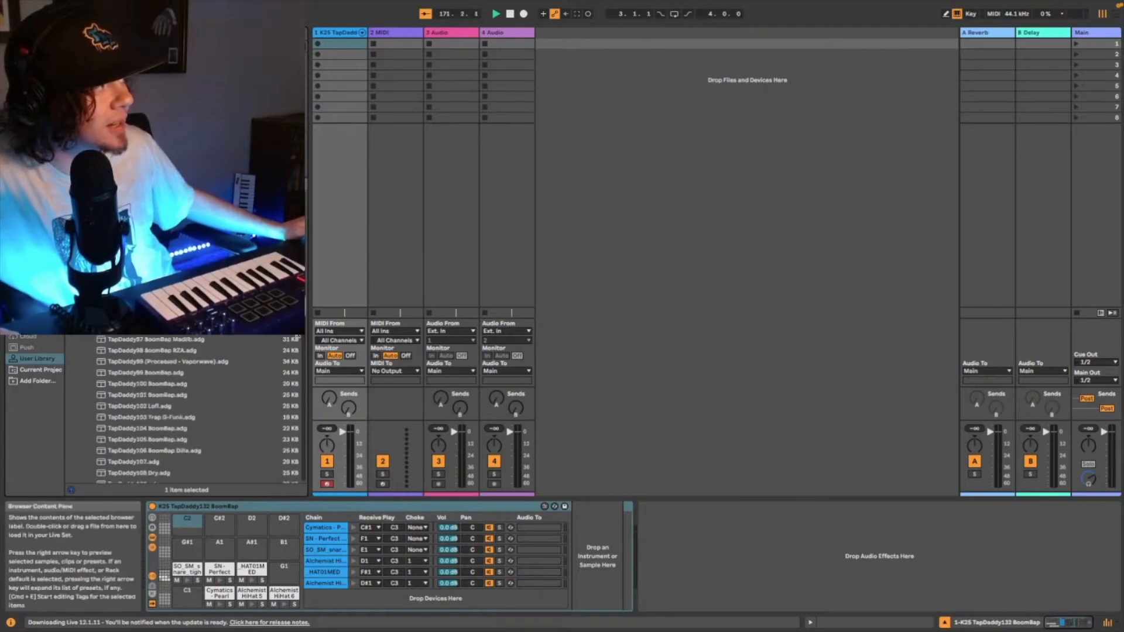
scroll(294, 355, "up", 5)
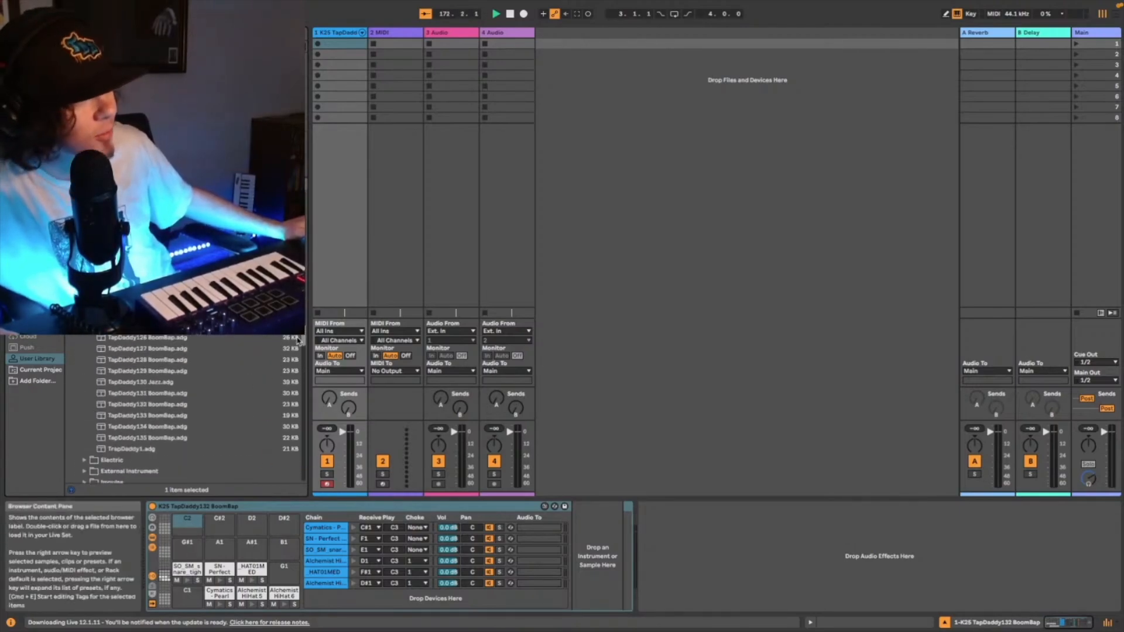
double_click(161, 415)
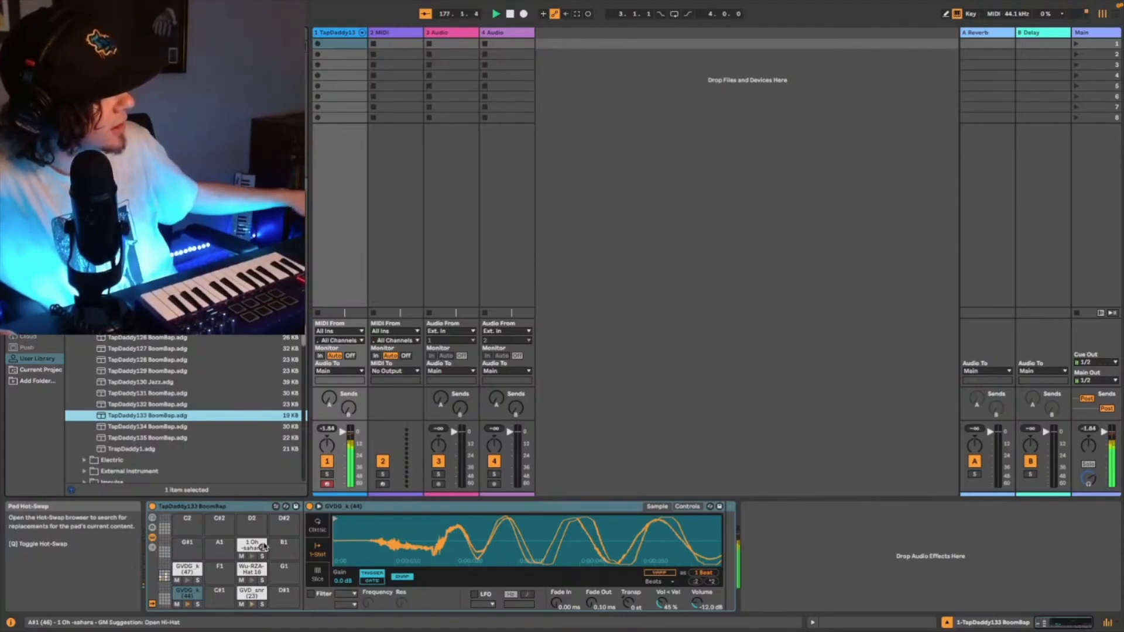
left_click(202, 547)
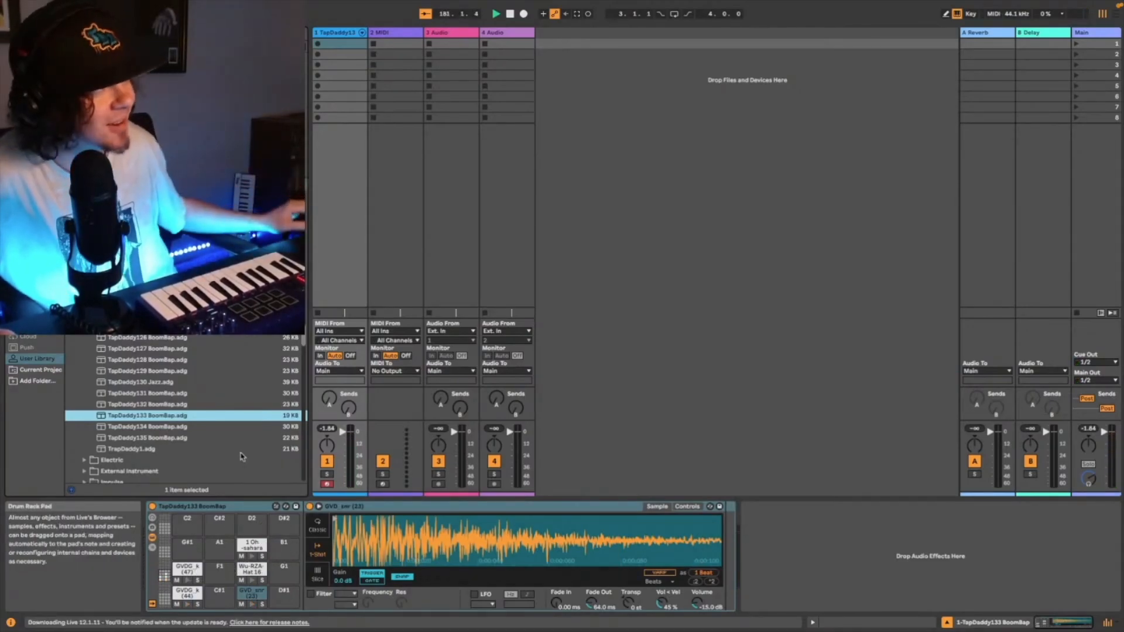
- Replace the kit on the first track with K25 TapDaddy135 BoomBap and audition its Kick Funk 8 pad
scroll(192, 385, "up", 10)
scroll(177, 361, "up", 20)
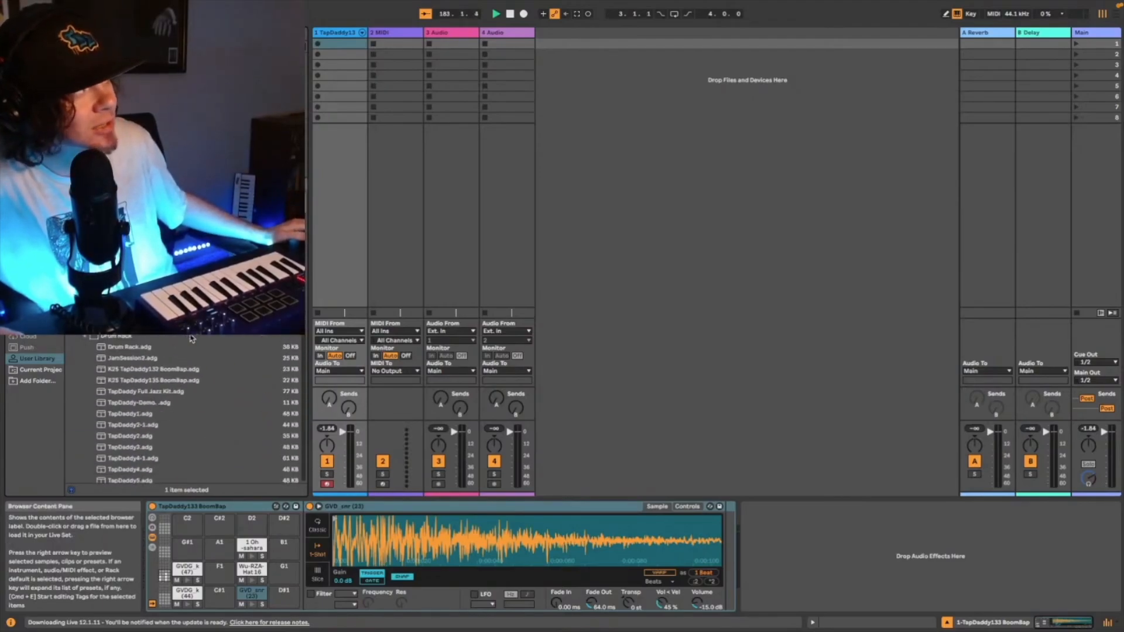
left_click_drag(156, 380, 310, 509)
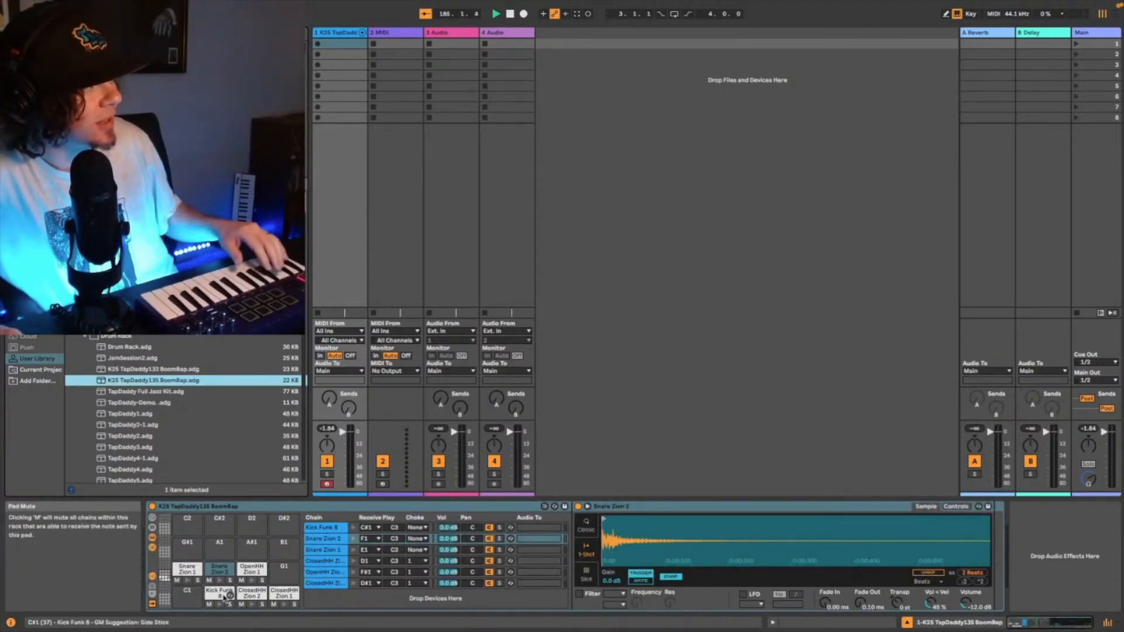
left_click(216, 592)
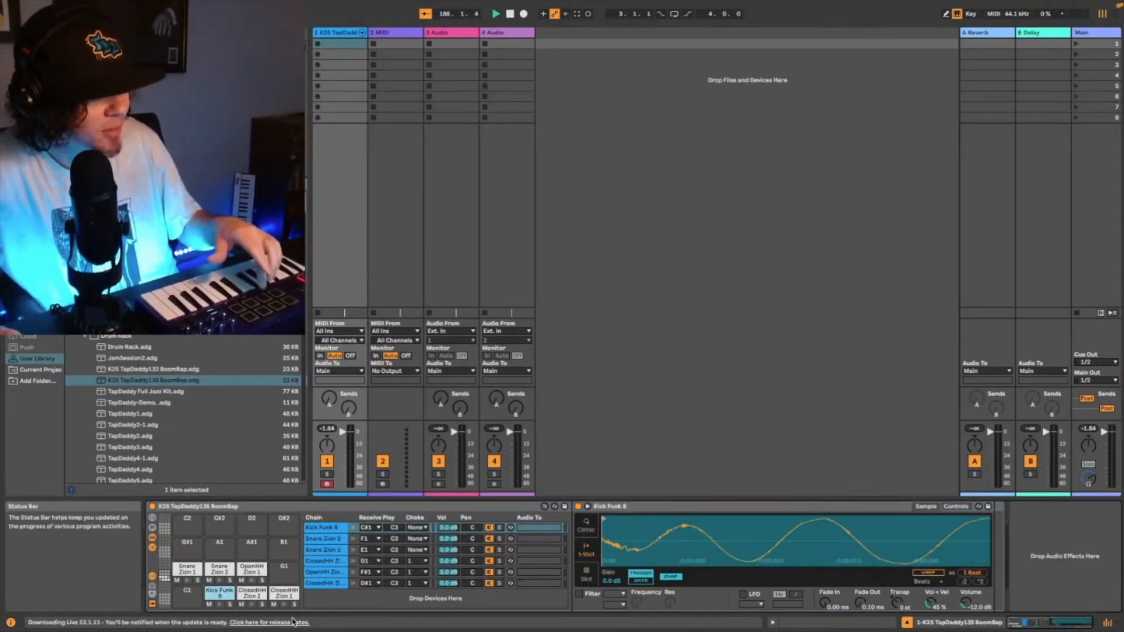
mouse_move(318, 612)
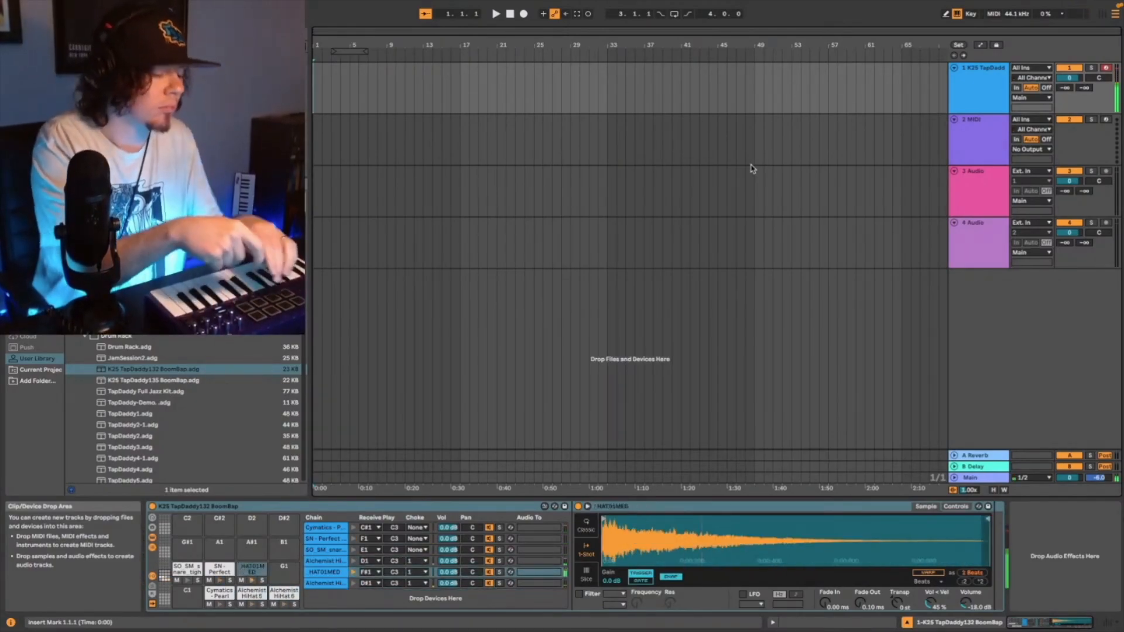
- Capture the drum pattern just played as a MIDI clip on the drum kit track
key("ctrl+shift+c")
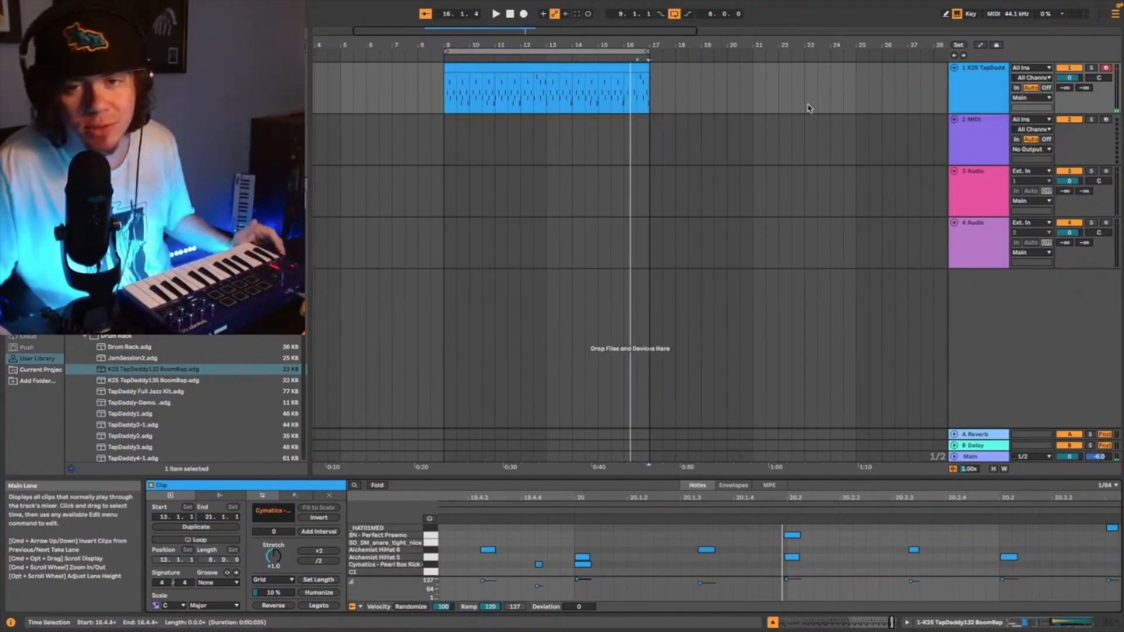
- Load AHA_IJ2_120_piano_loop_solidarity_A into a Simpler on the second track and set it to Slice mode, slicing by Region
left_click(981, 133)
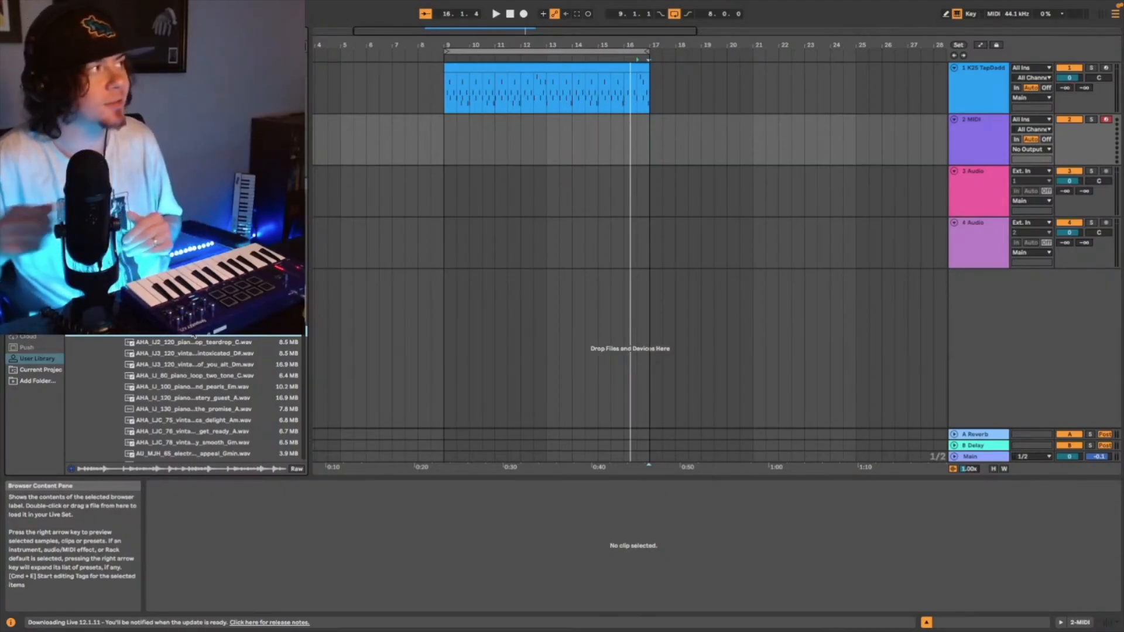
left_click(975, 144)
left_click(227, 336)
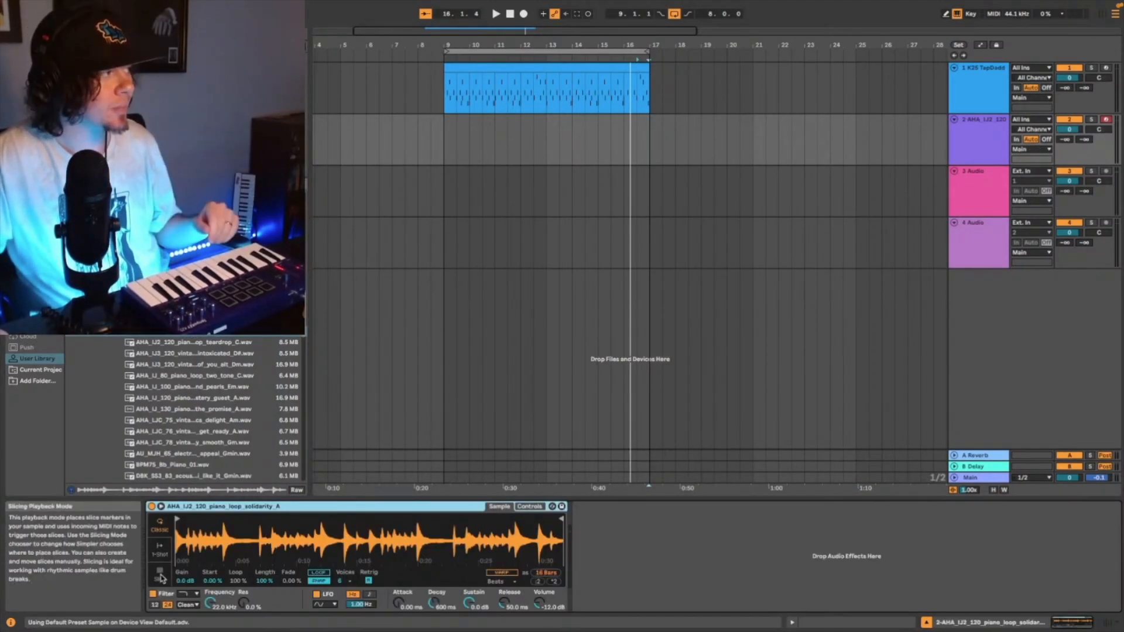
left_click(160, 574)
left_click(257, 581)
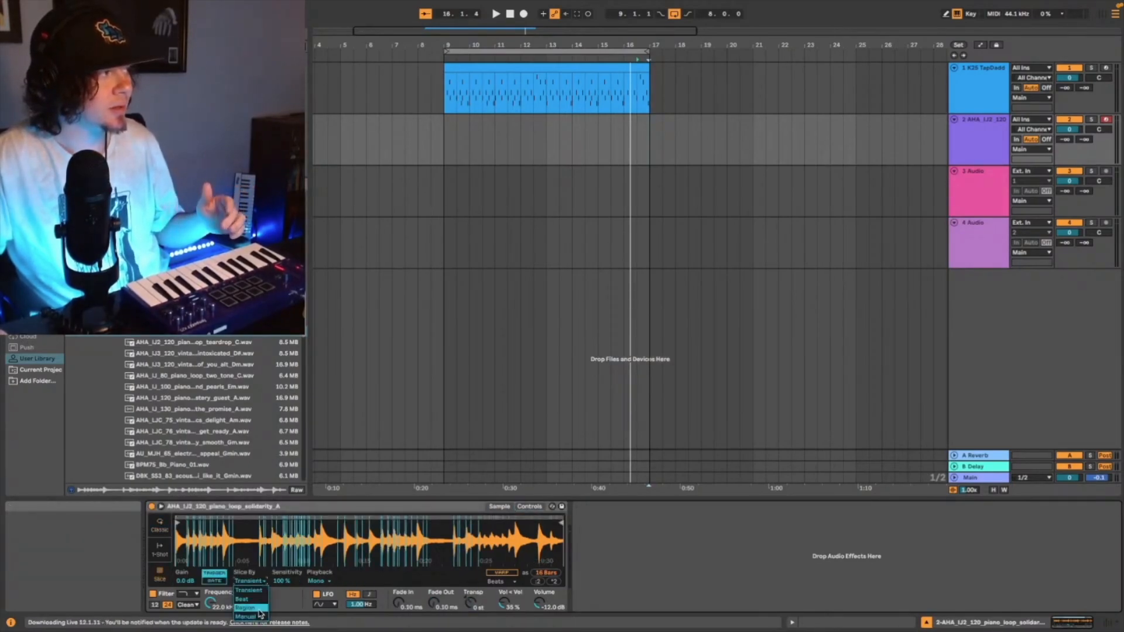
left_click(259, 609)
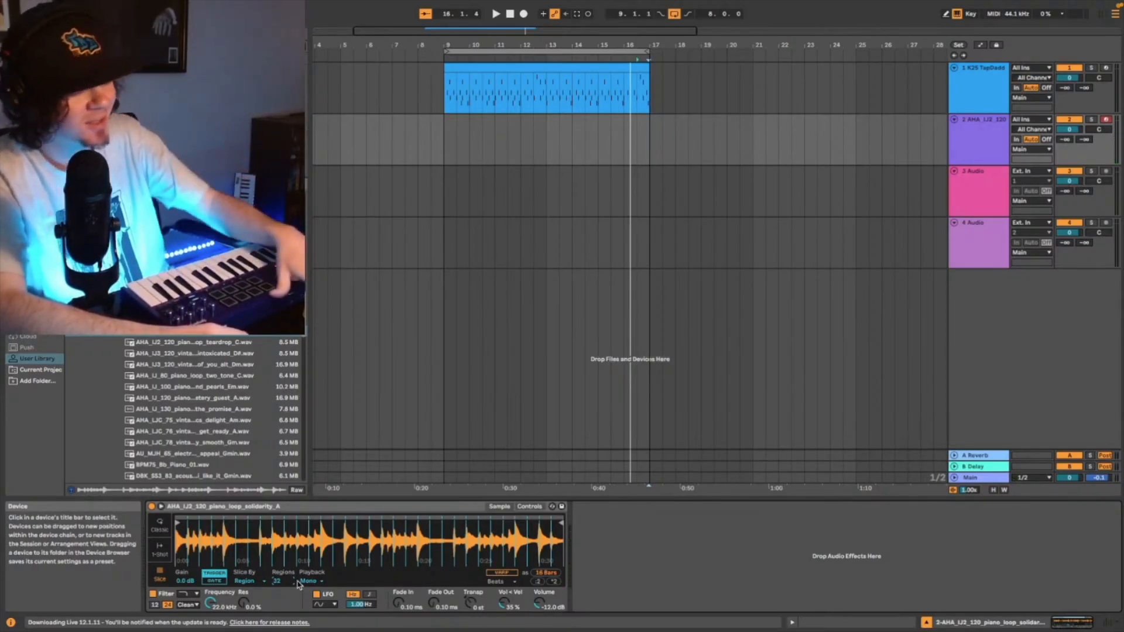
- Capture the piano chops played over the drum loop as a MIDI clip on the second track and adjust the Simpler's Fade In
key("space")
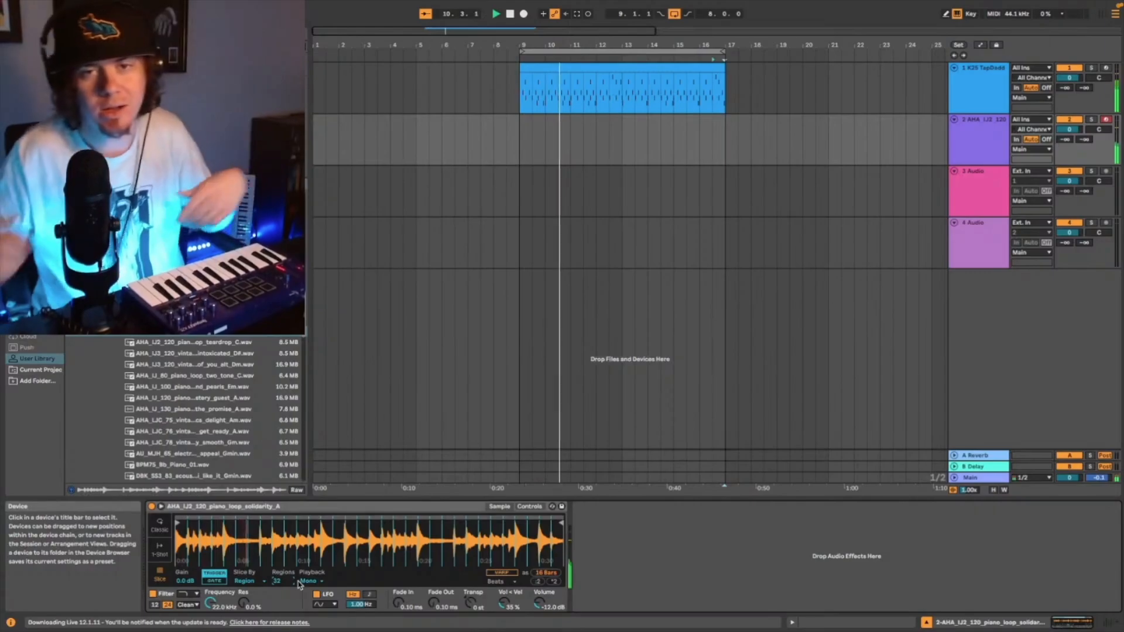
left_click(577, 16)
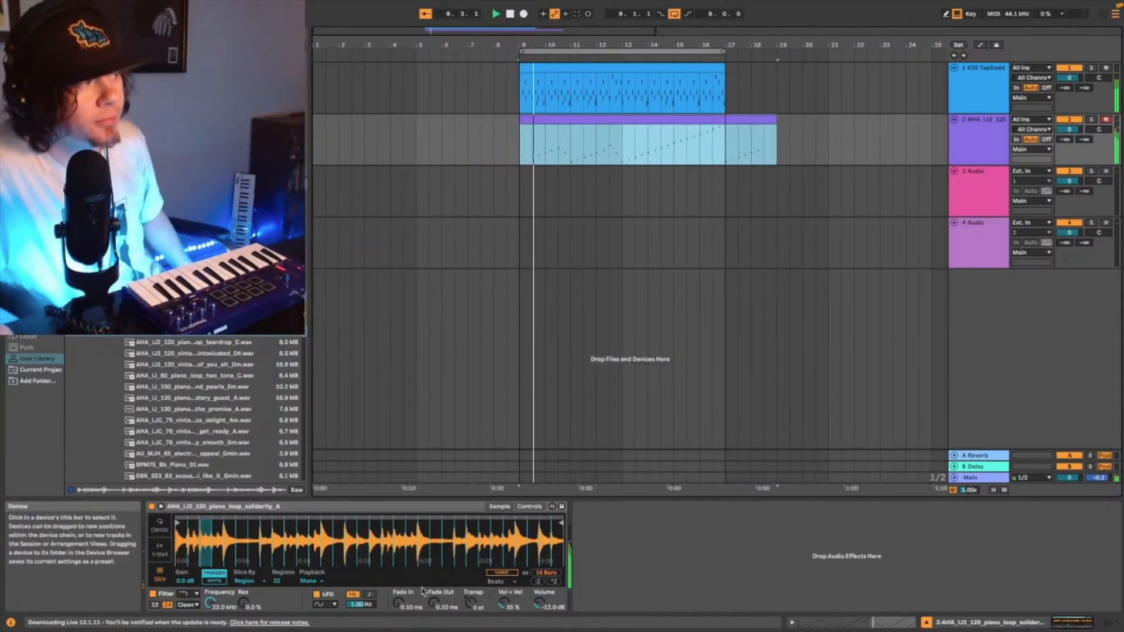
left_click_drag(401, 607, 400, 594)
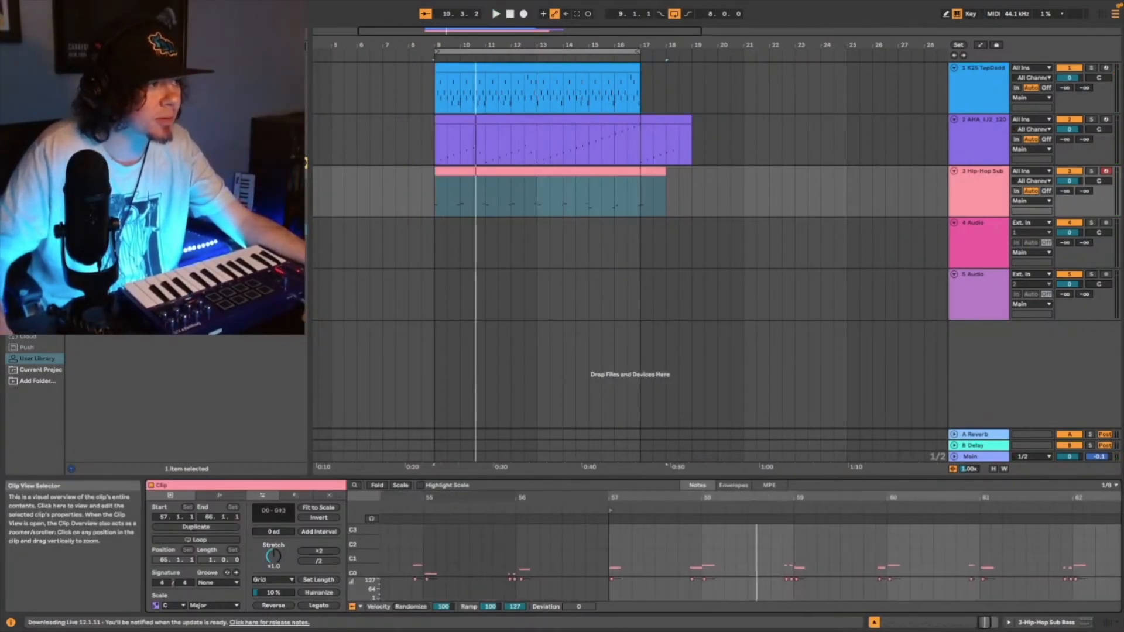
- Play back the Hip-Hop Sub bass clip and select its short G#0 note just before bar 62
key("space")
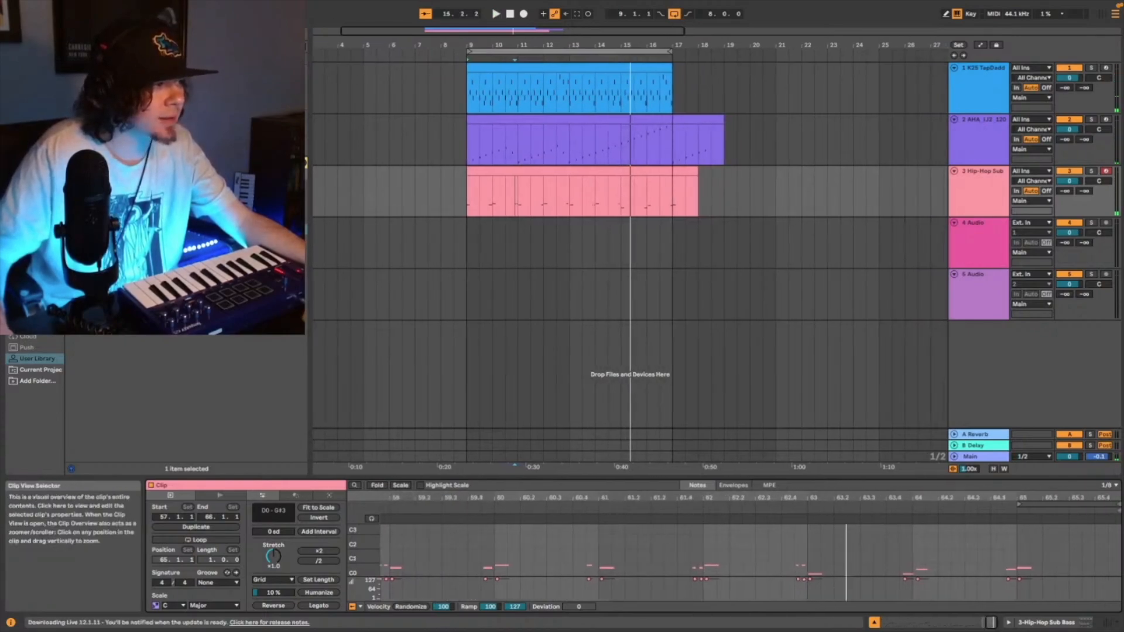
left_click_drag(989, 622, 989, 628)
left_click(838, 567)
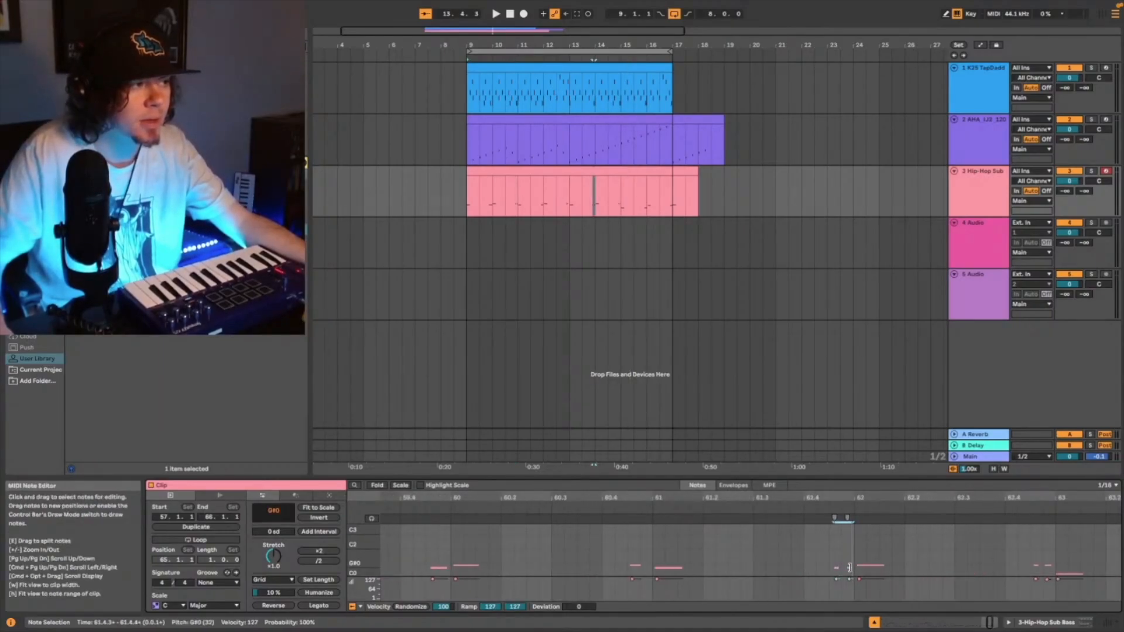
left_click(815, 510)
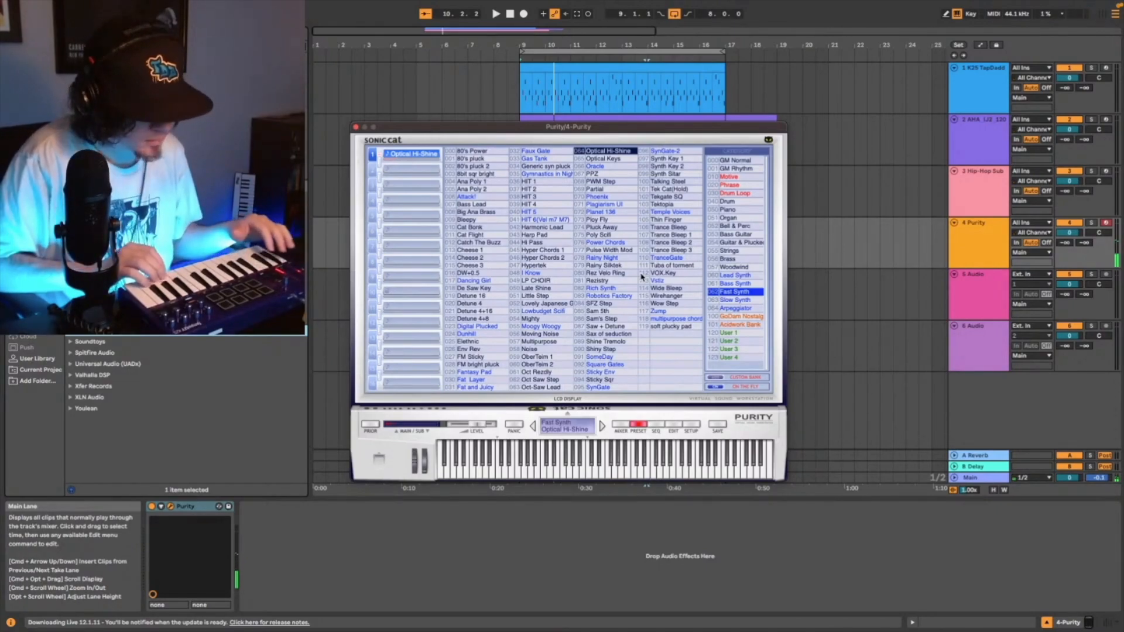
- Capture the Optical Hi-Shine melody played over the loop as a MIDI clip on the Purity track and close the plug-in window
key("space")
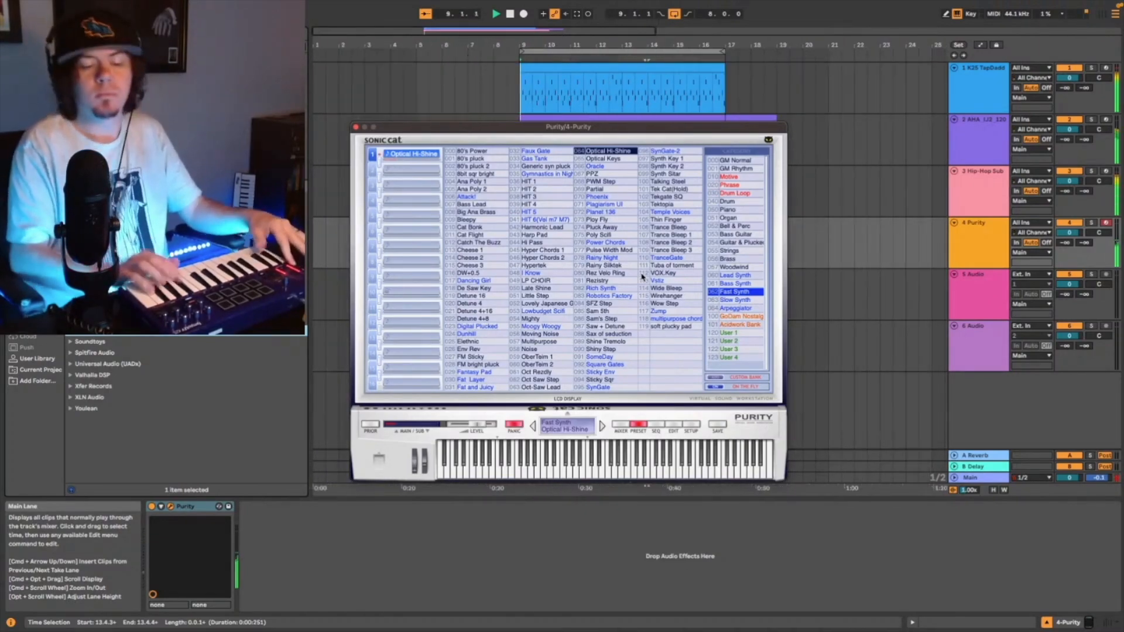
left_click(577, 14)
left_click(358, 126)
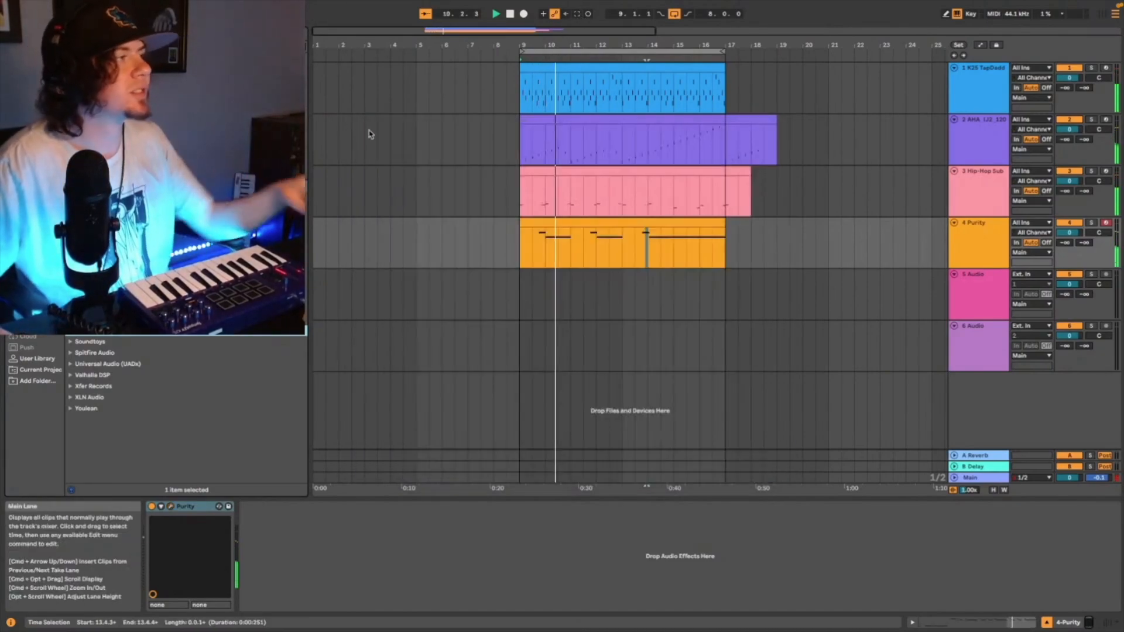
- Lower the first phrase's velocities in the Purity clip to 24 for the opening G#5 and 22 for the F#5, auditioning the change
left_click(694, 224)
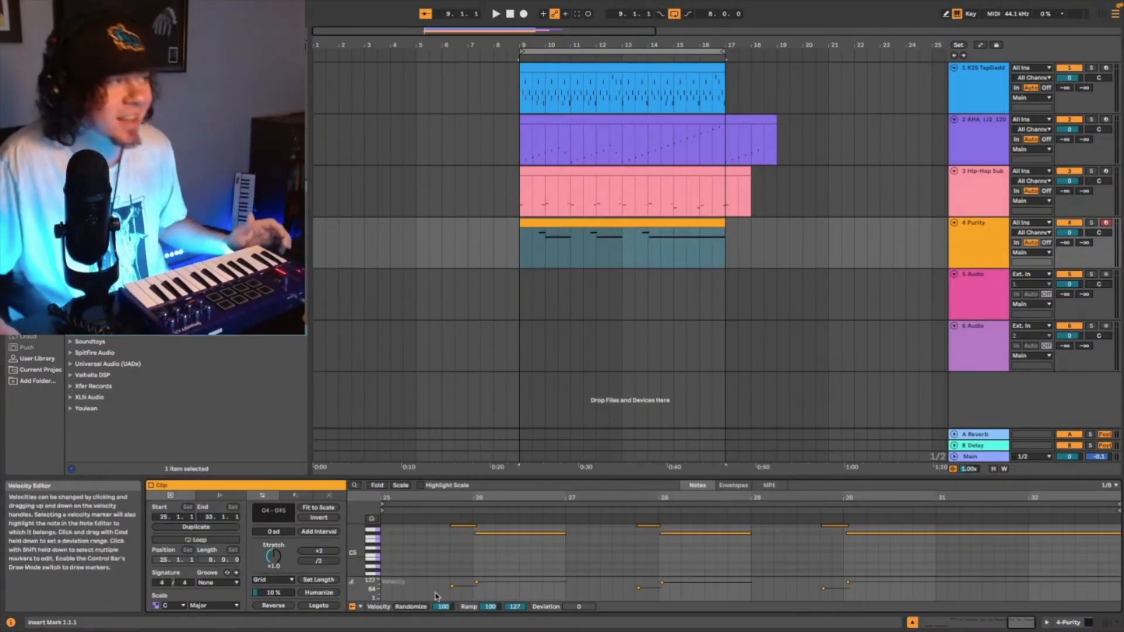
mouse_move(436, 593)
left_mouse_down()
mouse_move(508, 577)
mouse_move(454, 599)
left_mouse_up()
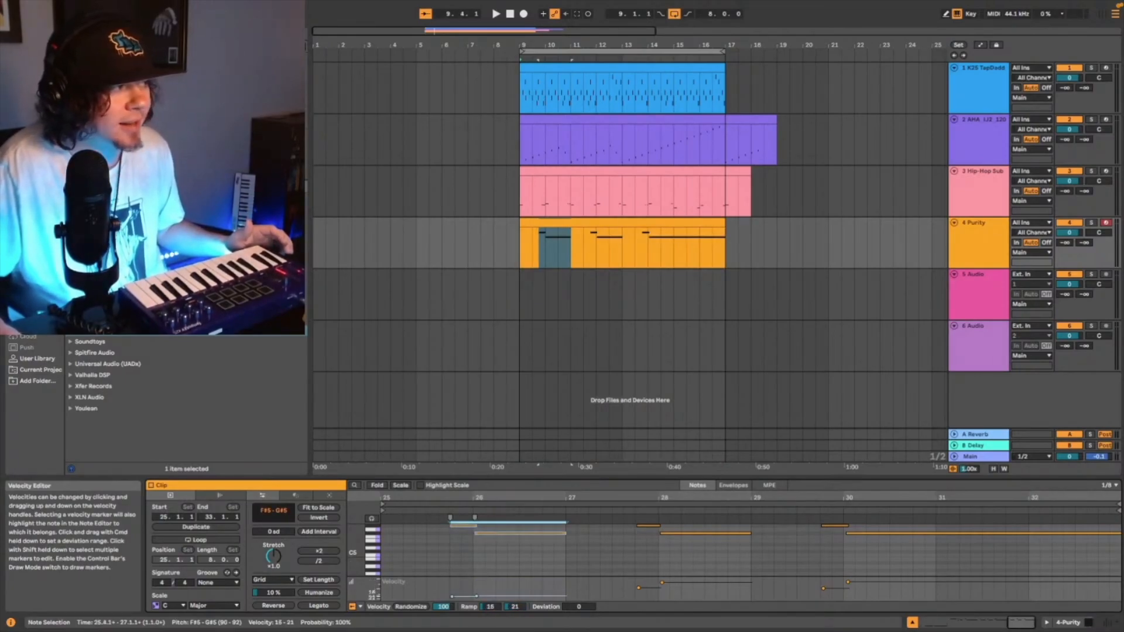
key("space")
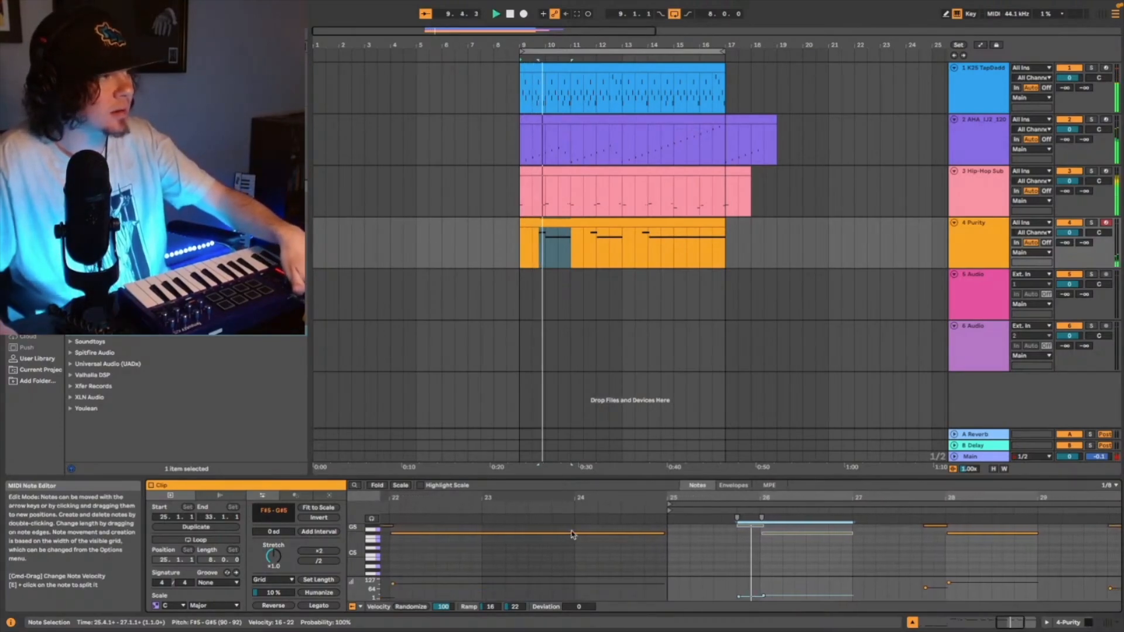
key("space")
left_click(678, 586)
left_click(677, 597)
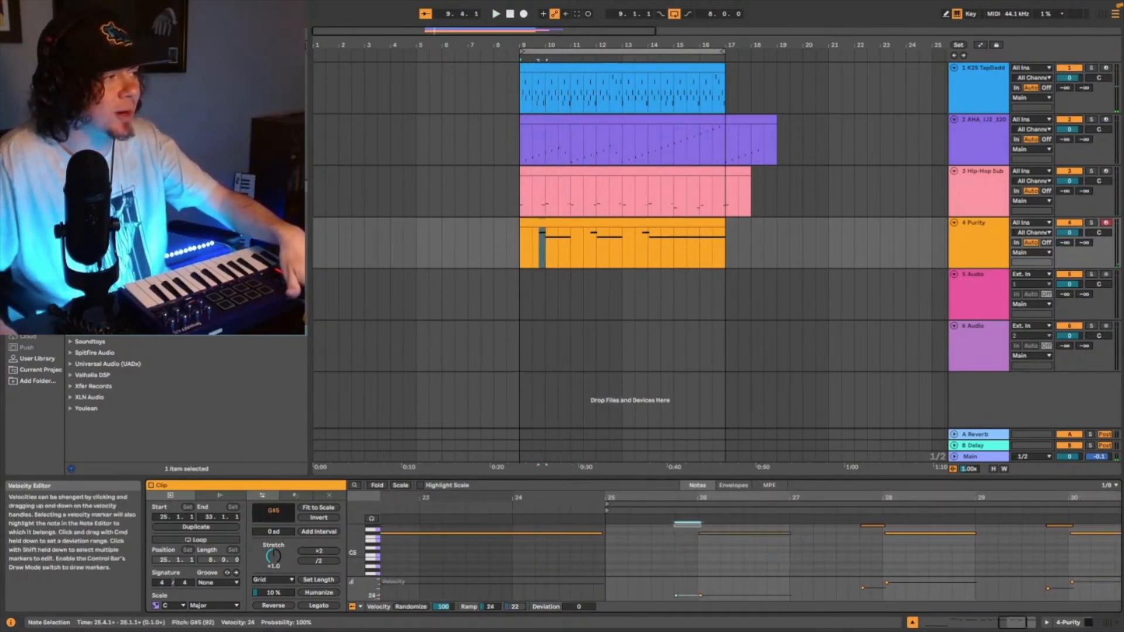
key("space")
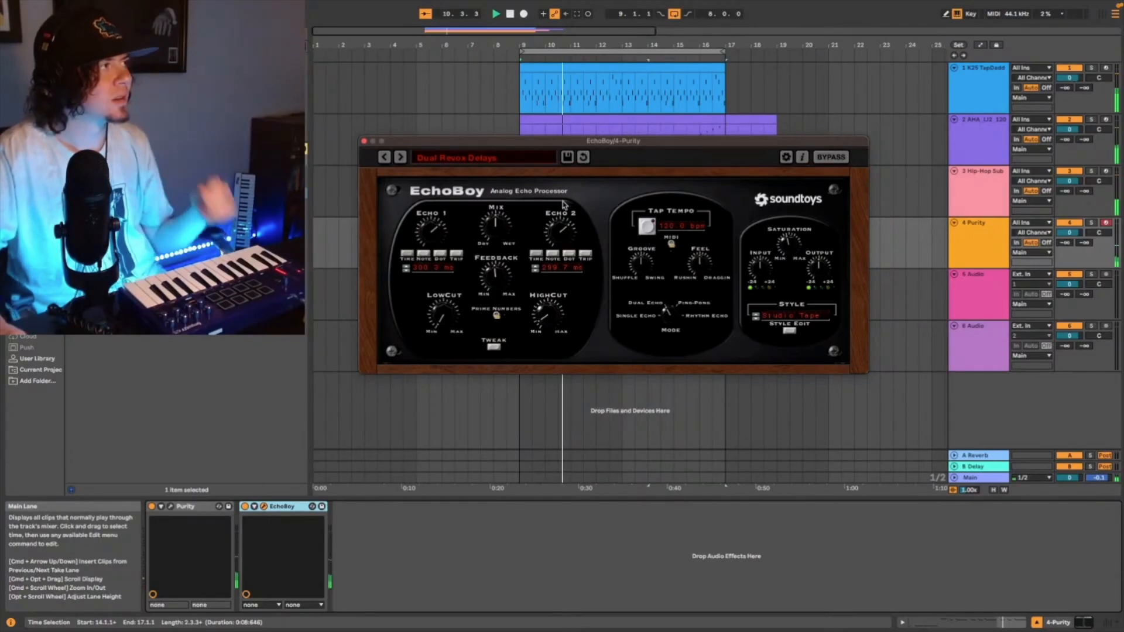
- Set EchoBoy's Echo 2 time to about 222.5 ms and map it to the MIDI keyboard's knob on channel 1, CC 13
mouse_move(561, 235)
left_mouse_down()
mouse_move(564, 219)
mouse_move(564, 238)
left_mouse_up()
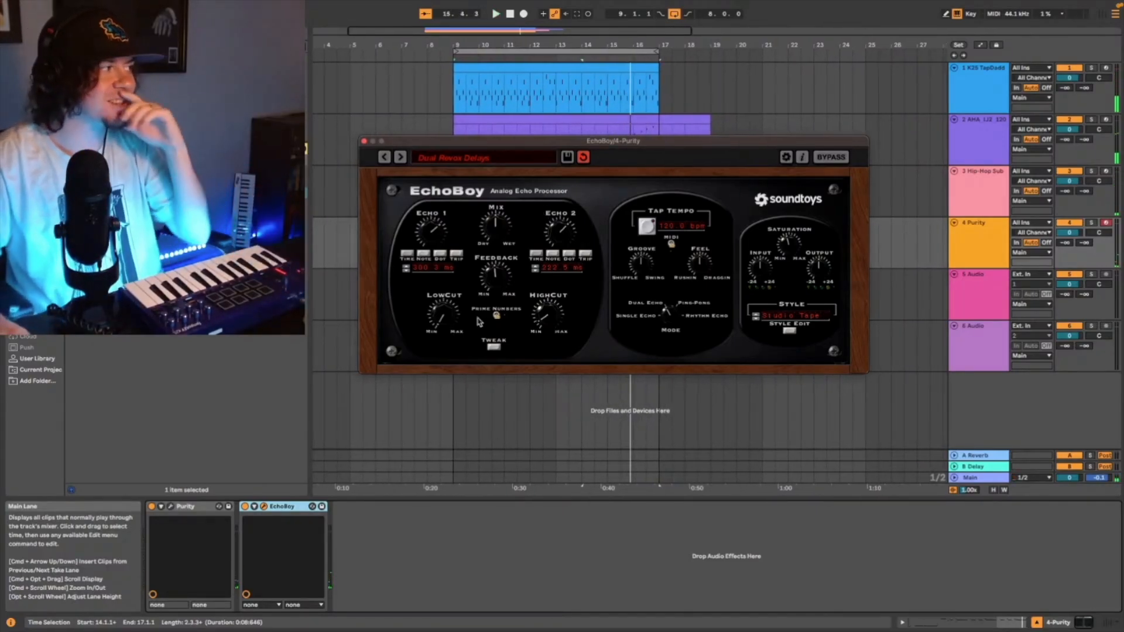
left_click(254, 507)
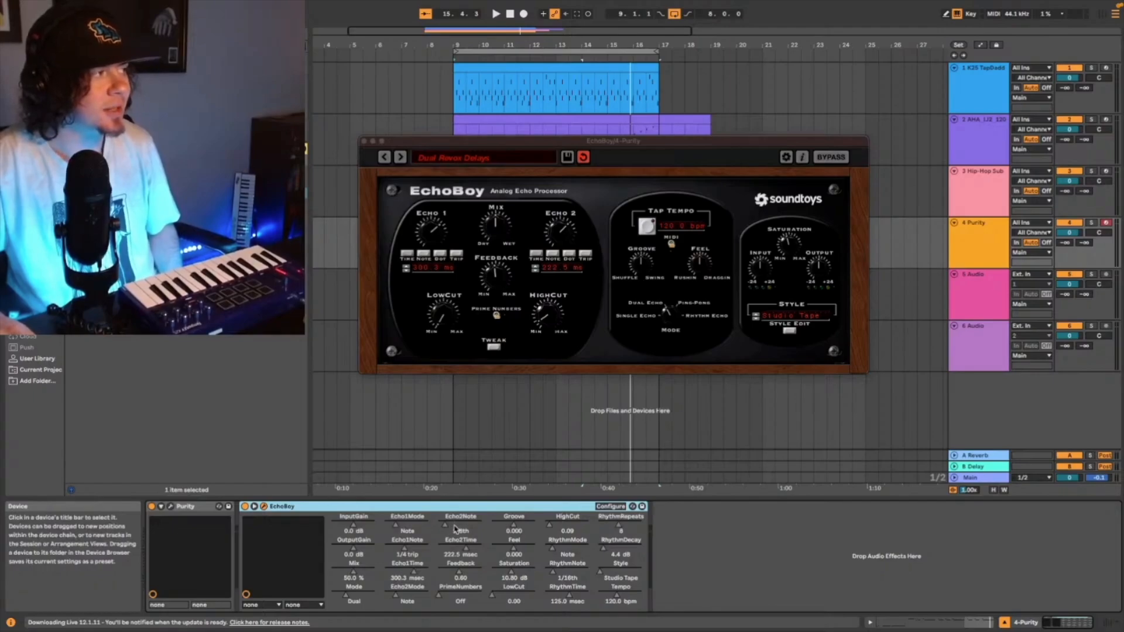
left_click(993, 14)
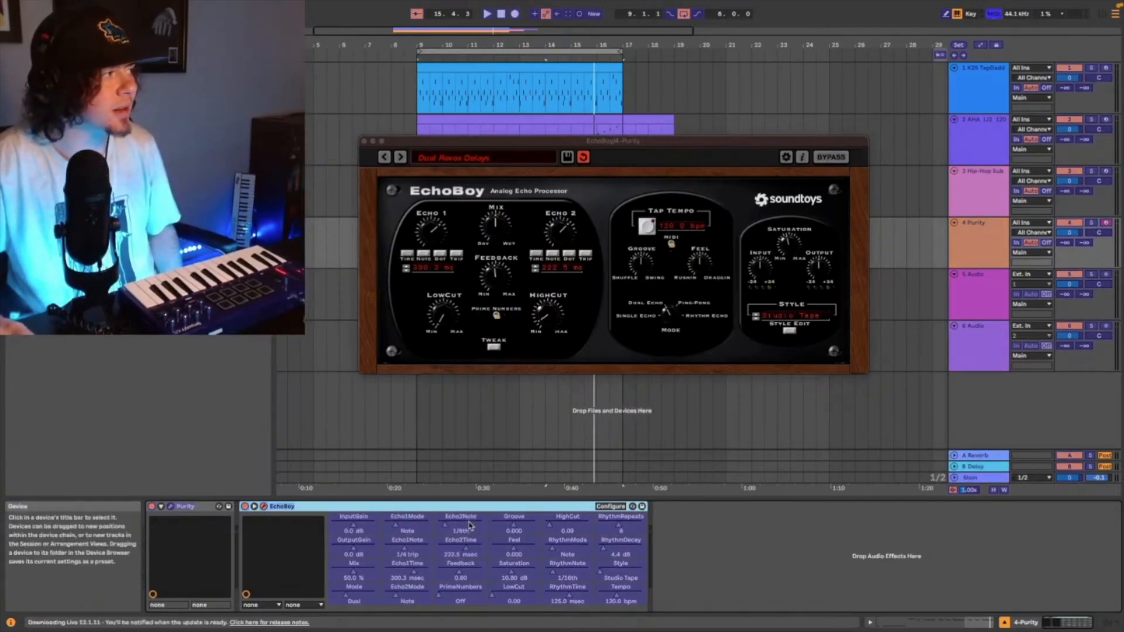
left_click(471, 545)
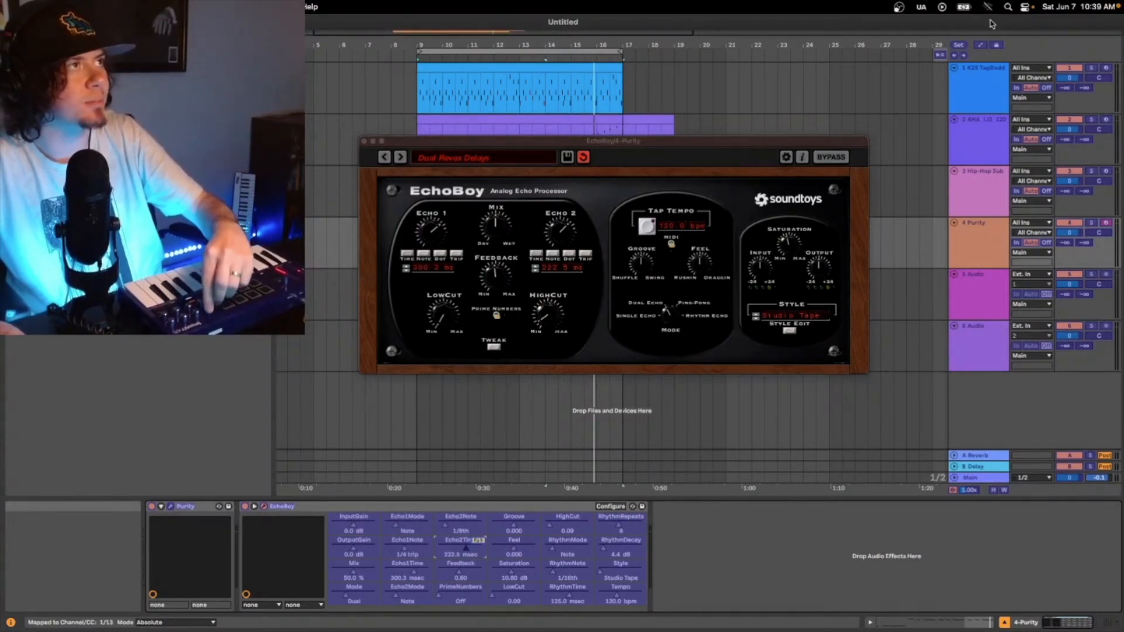
left_click(993, 17)
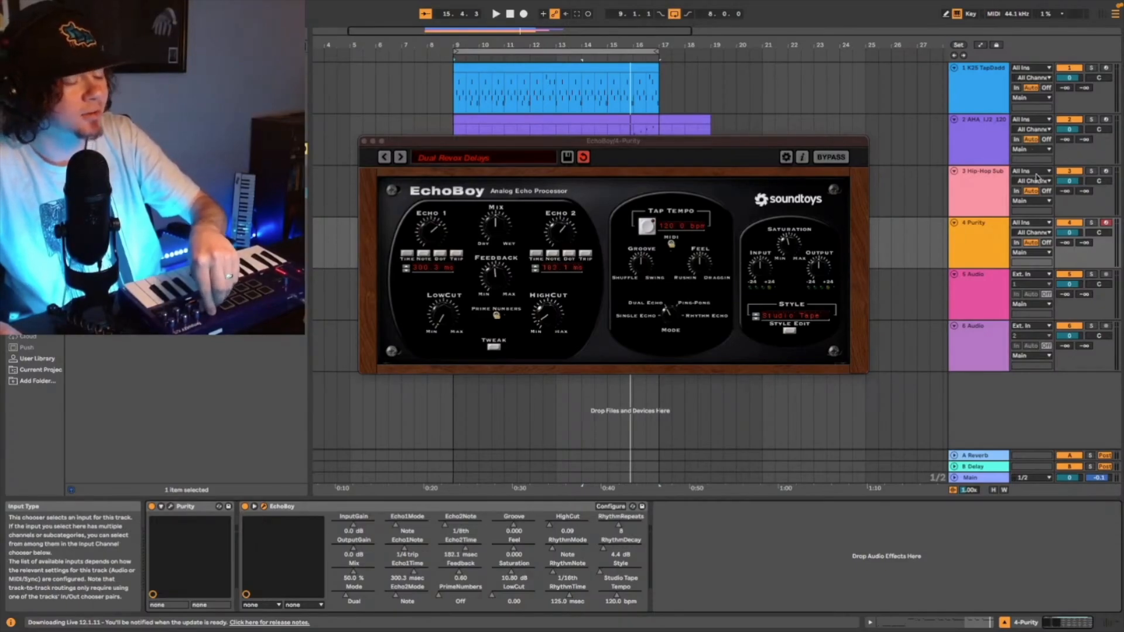
- Record live Echo 2 time knob movements over the loop on the Purity track and play the loop back
key("space")
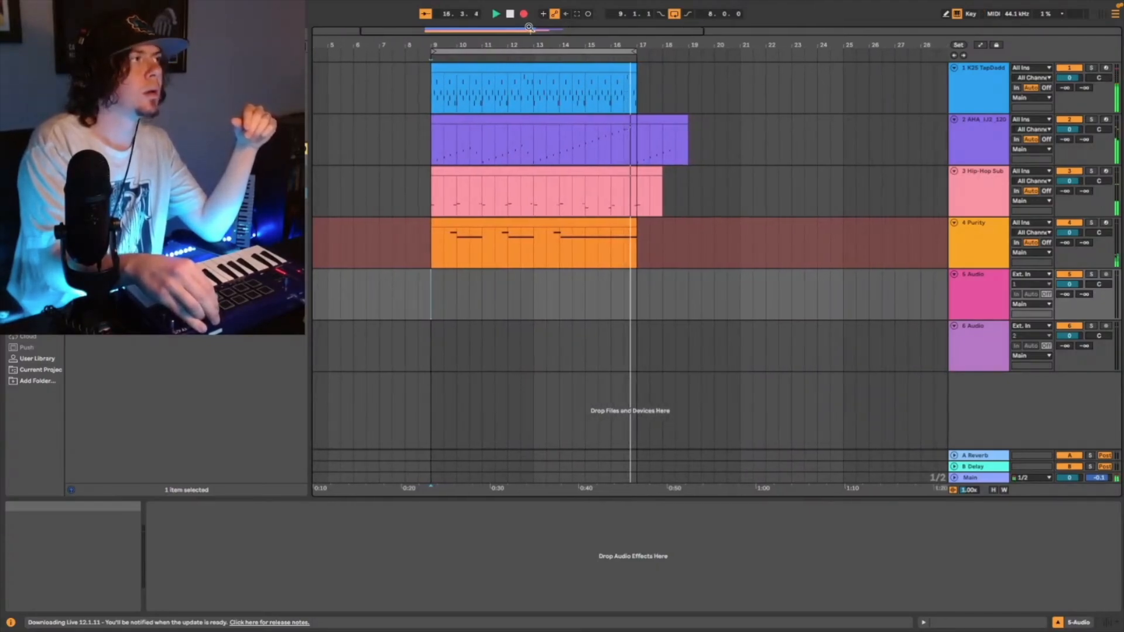
key("space")
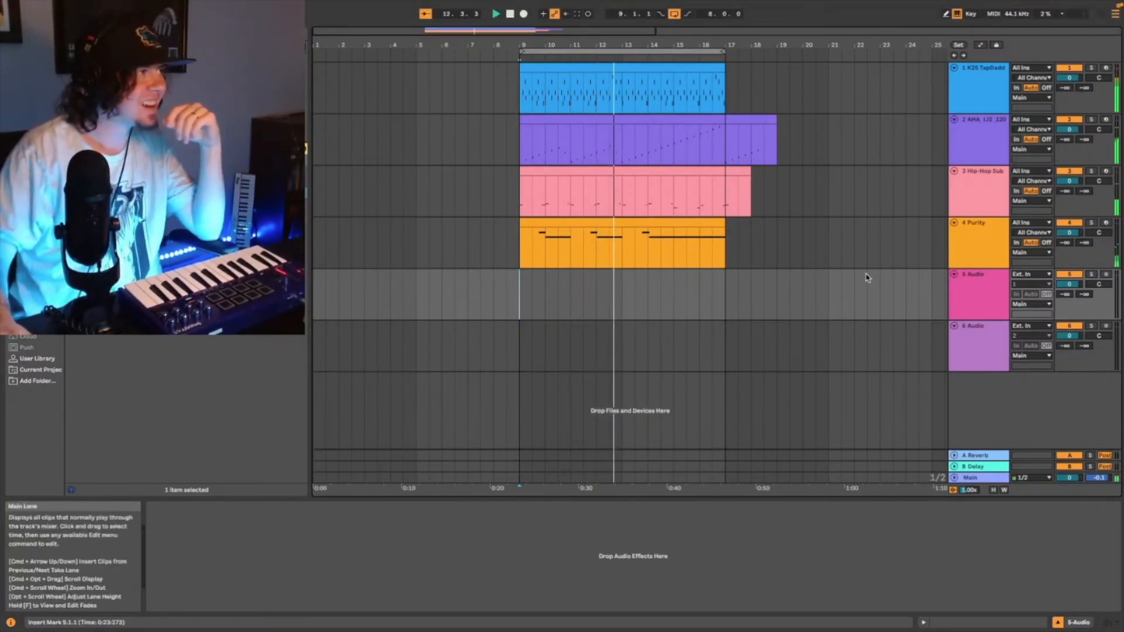
- Insert an empty MIDI track directly below the Purity track
left_click(988, 247)
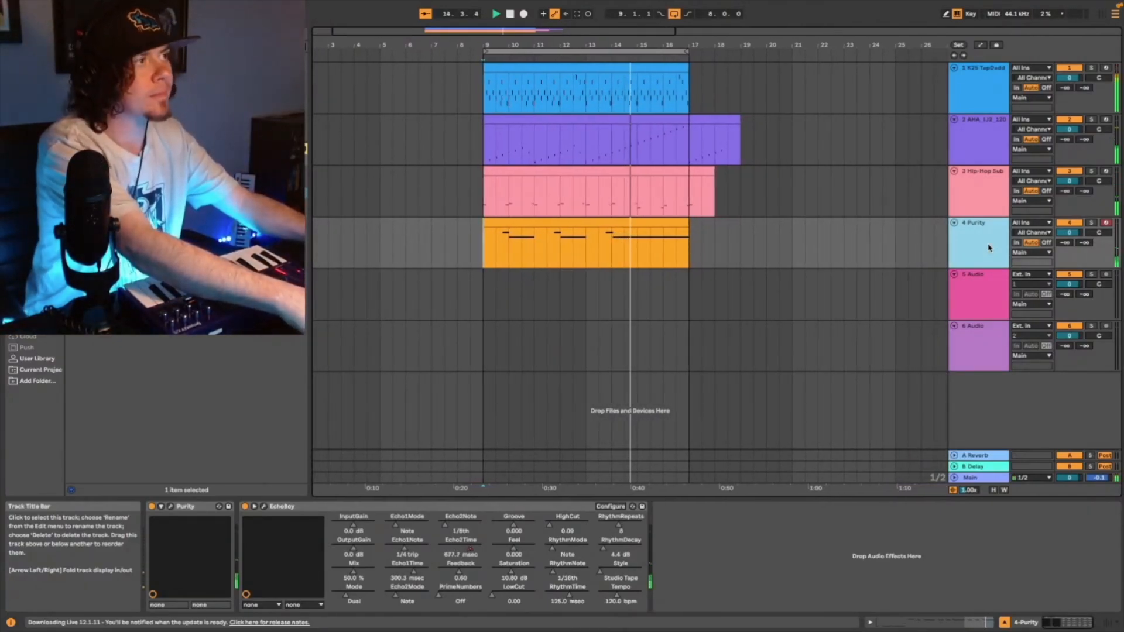
key("ctrl+shift+t")
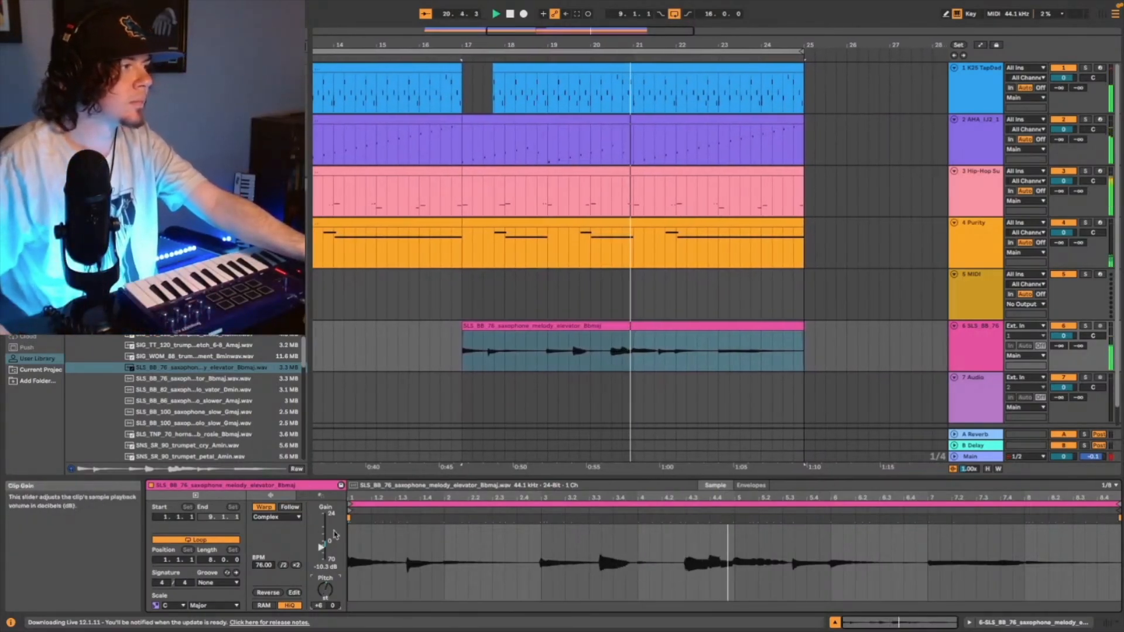
- Set the saxophone melody clip's gain to -7.5 dB and split off its last bar at bar 24
left_click_drag(321, 548, 321, 546)
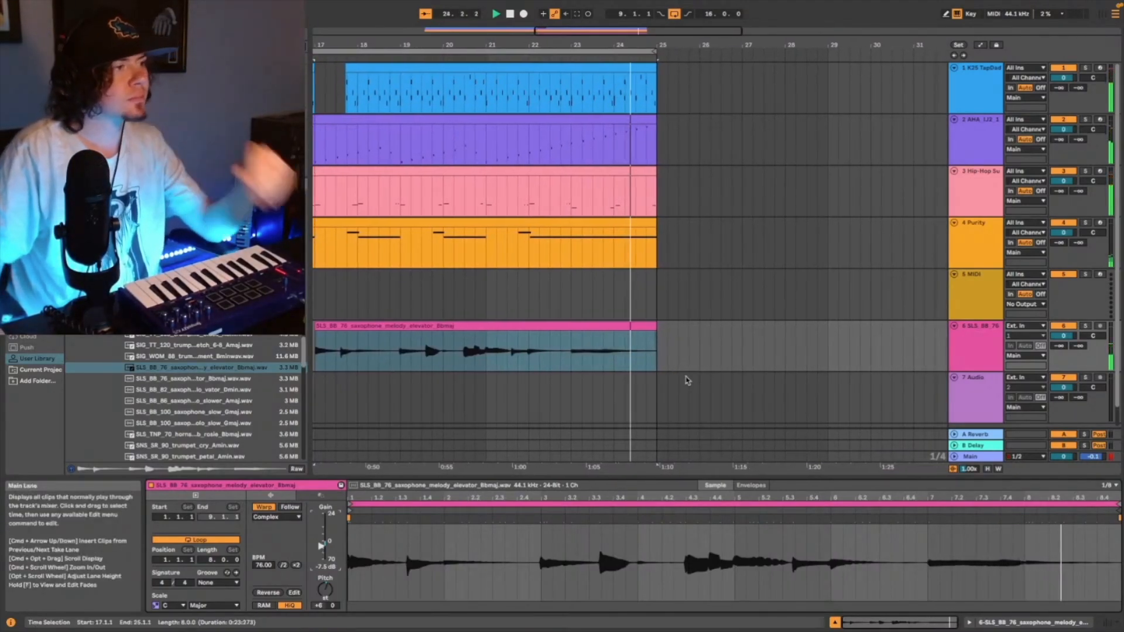
key("space")
left_click(603, 355)
key("super+e")
left_click(620, 326)
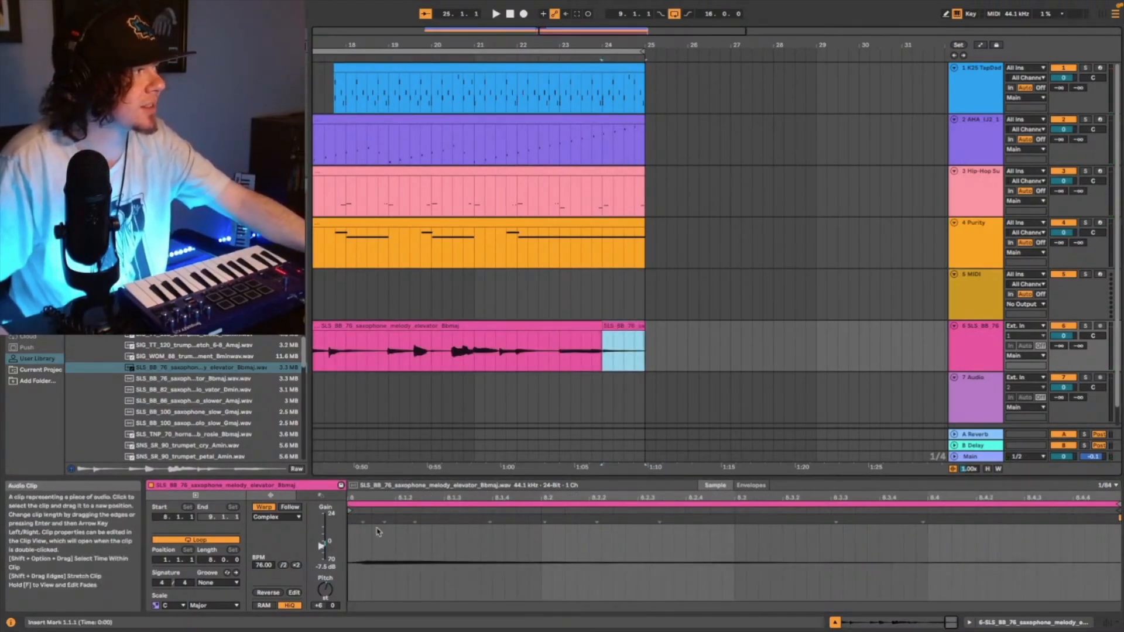
left_click(630, 350)
key("space")
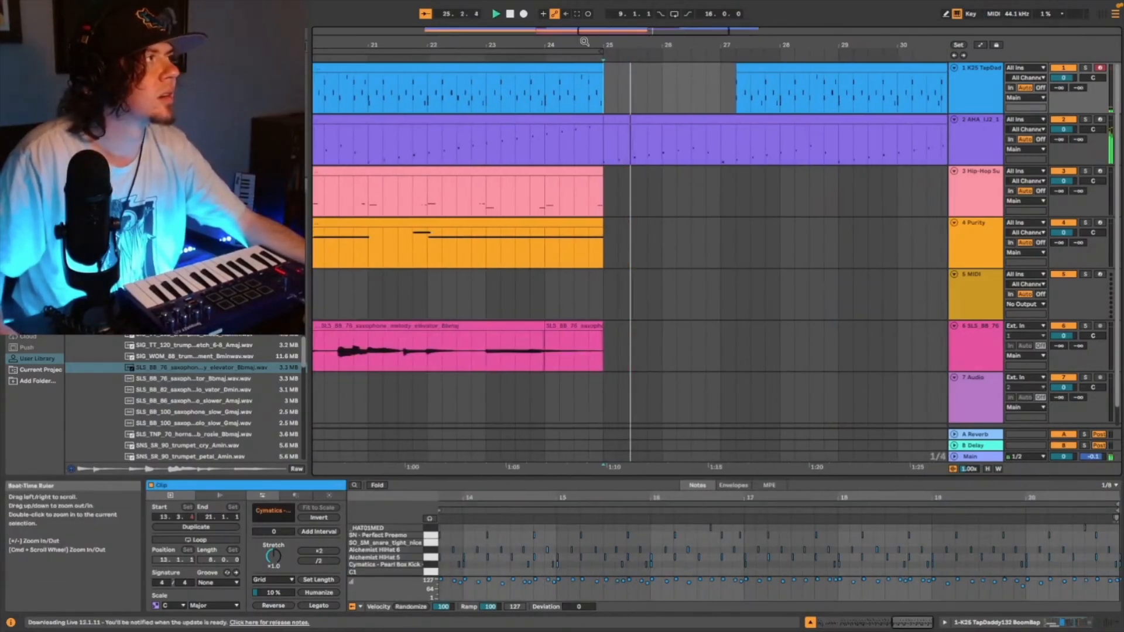
- Extend the arrangement loop to end at bar 33 so it covers the 24 bars from bar 9
left_click_drag(604, 32, 612, 4)
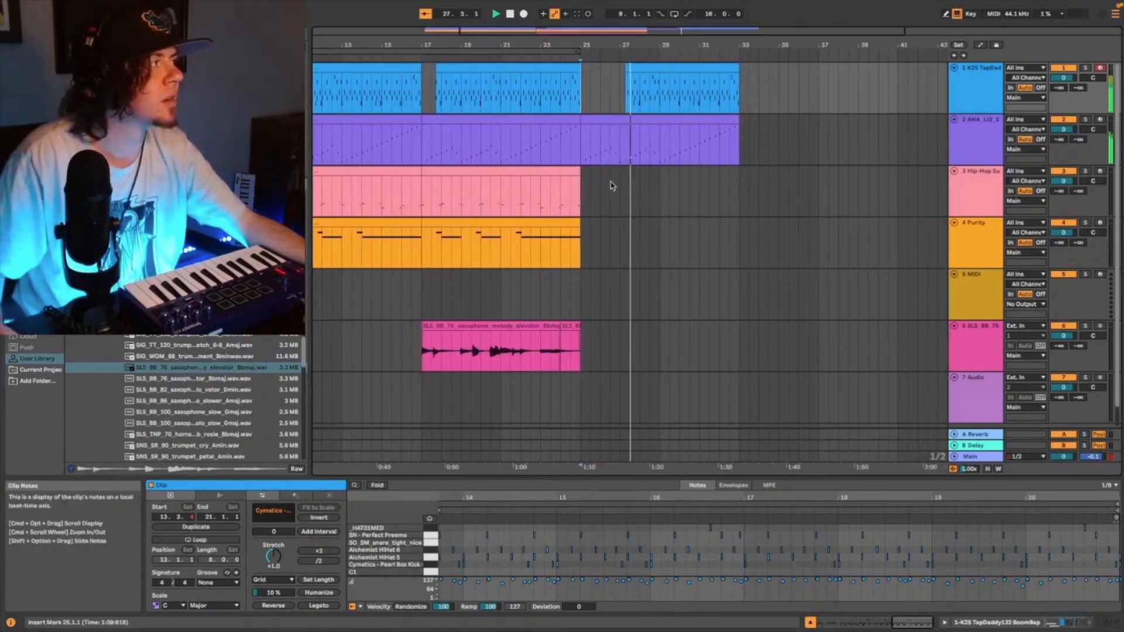
scroll(638, 244, "down", 2)
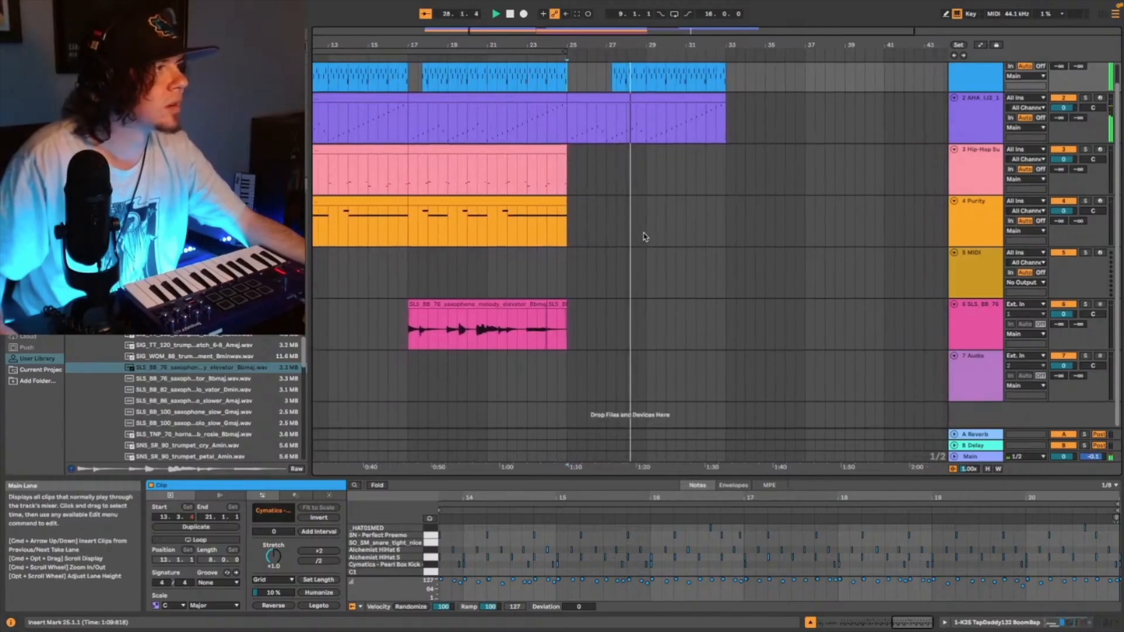
left_click_drag(579, 31, 495, 31)
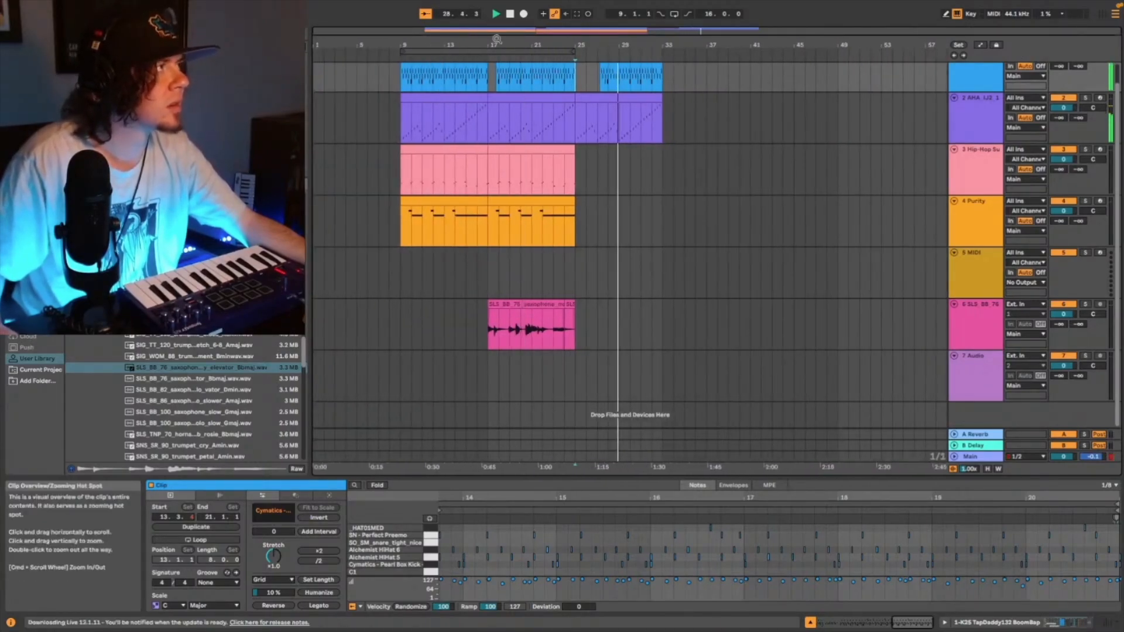
left_click(572, 51)
left_click_drag(571, 51, 662, 52)
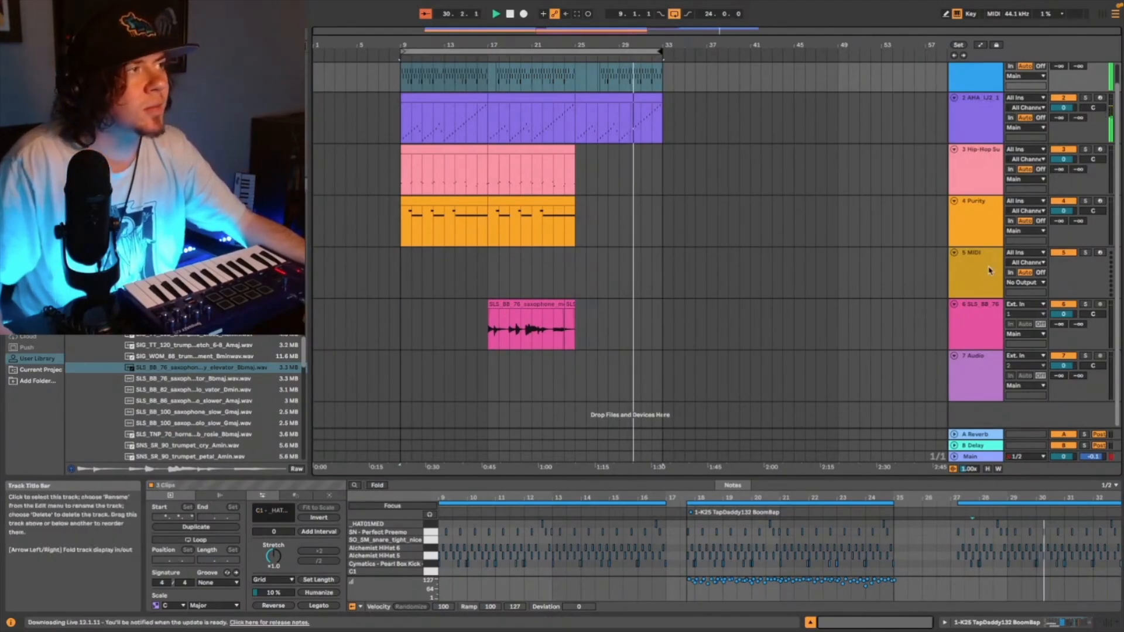
- Browse the User Library for a new sound, load Cymatics - PAD Tape Over (C) onto the empty MIDI track and play it over the loop
left_click(982, 284)
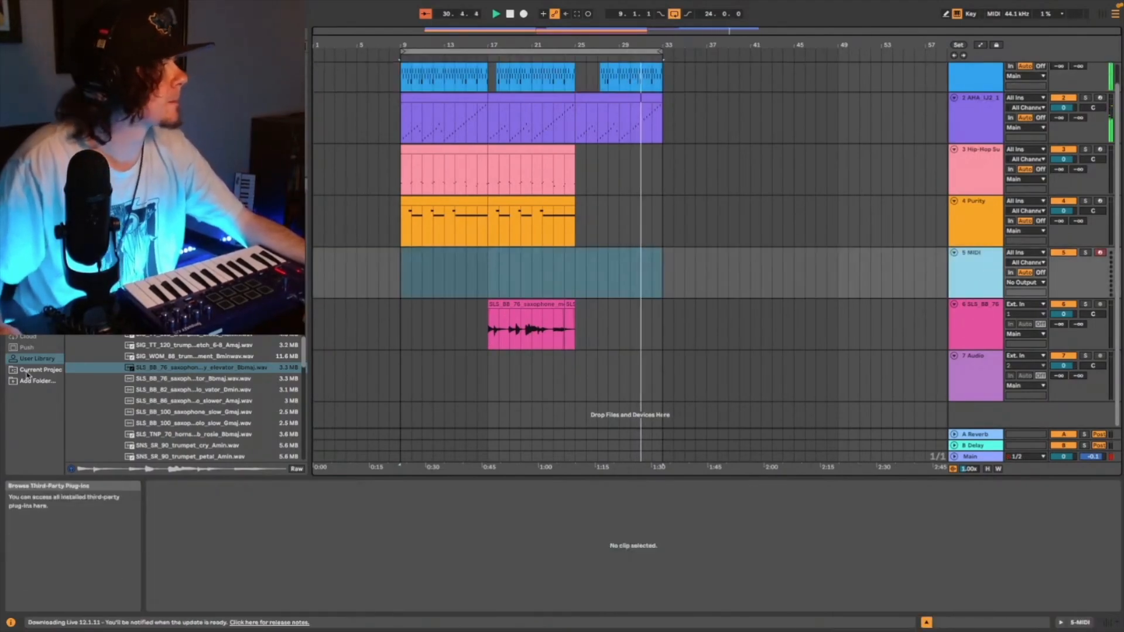
scroll(185, 398, "up", 2)
scroll(185, 398, "down", 2)
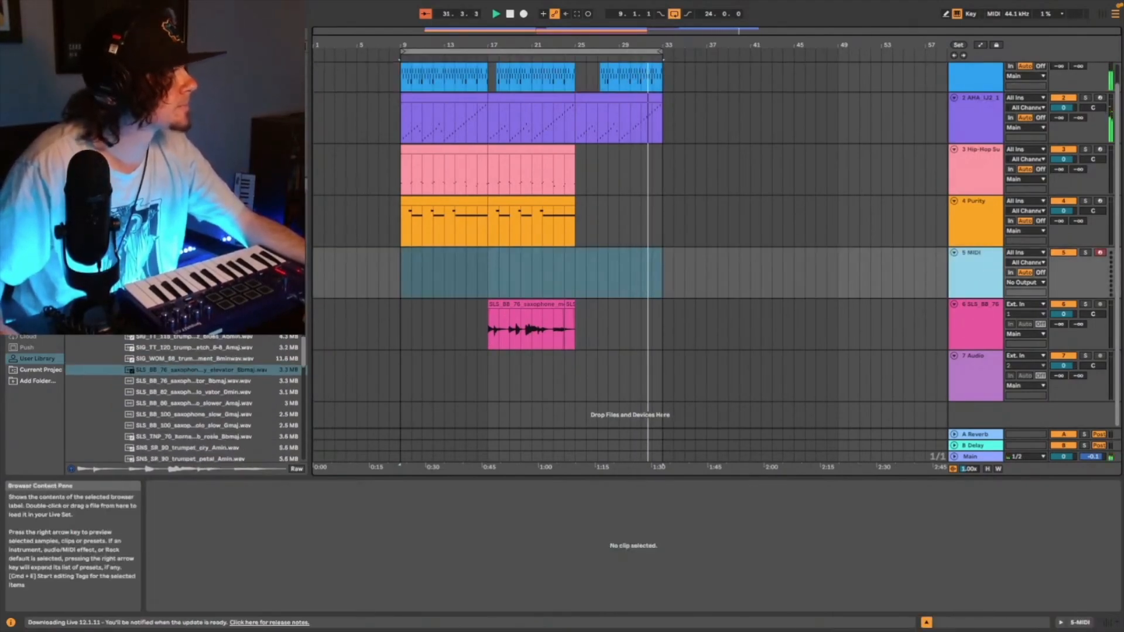
scroll(184, 398, "up", 6)
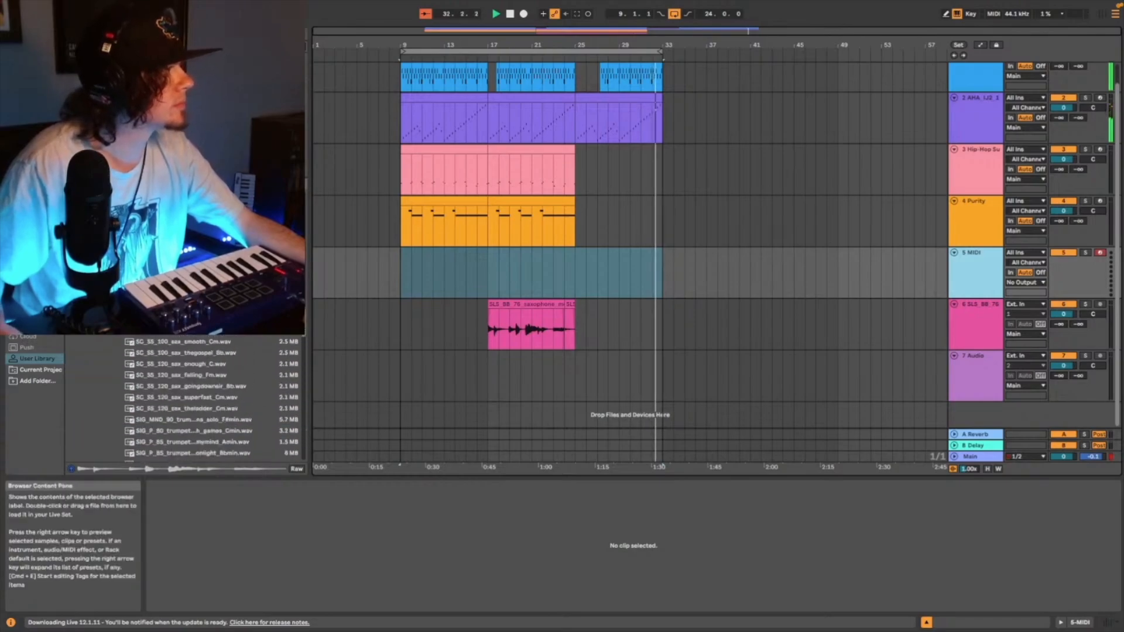
scroll(184, 398, "up", 6)
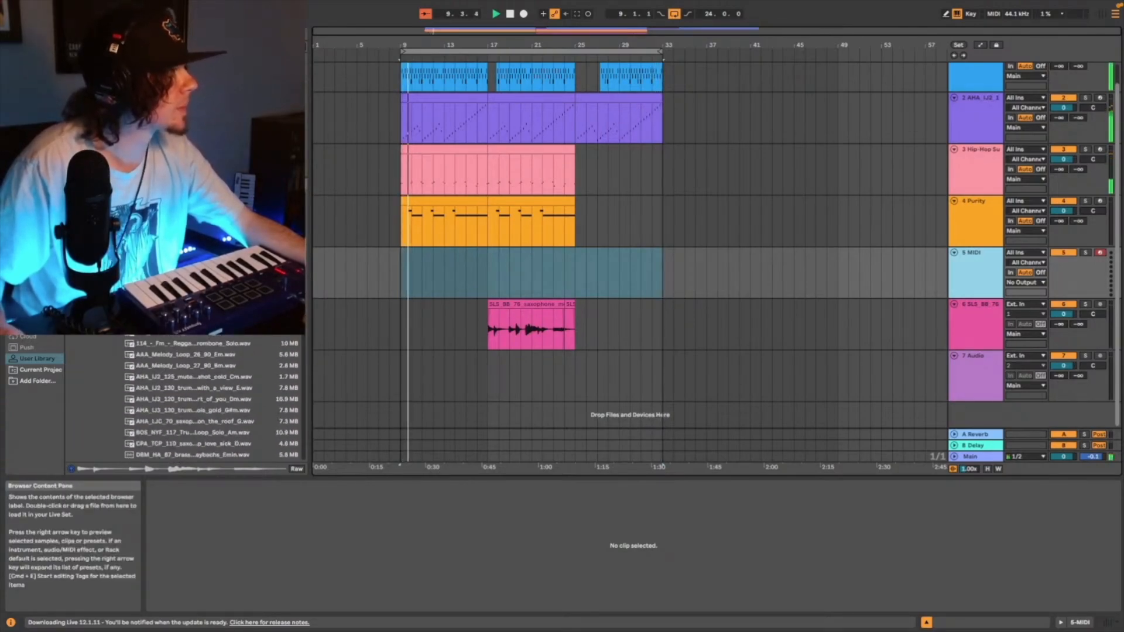
scroll(184, 397, "up", 6)
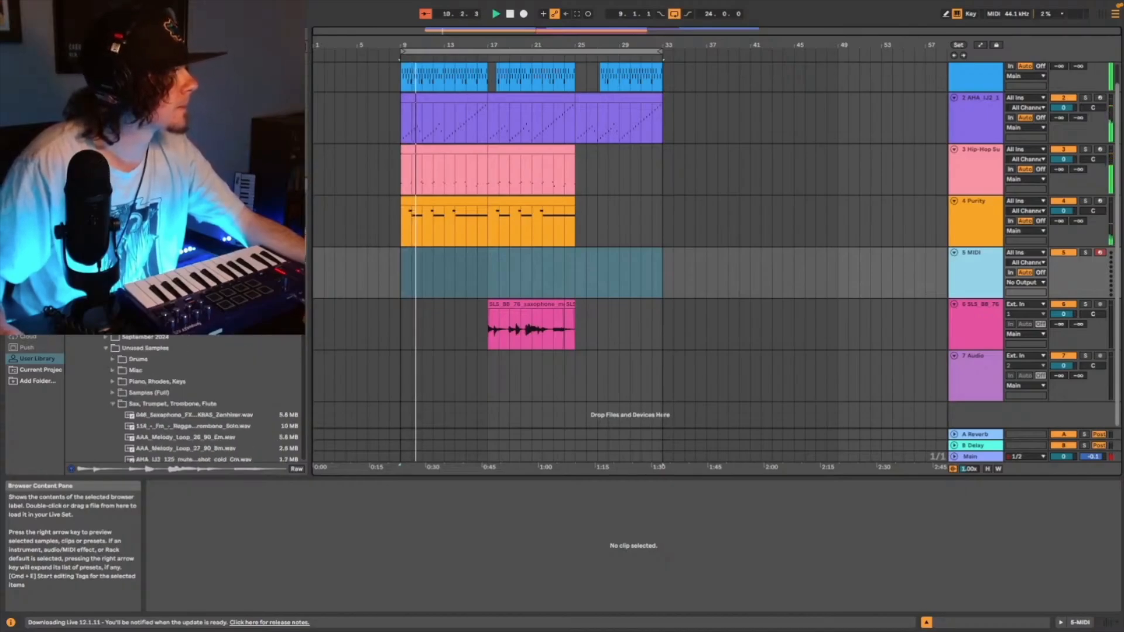
scroll(184, 398, "down", 3)
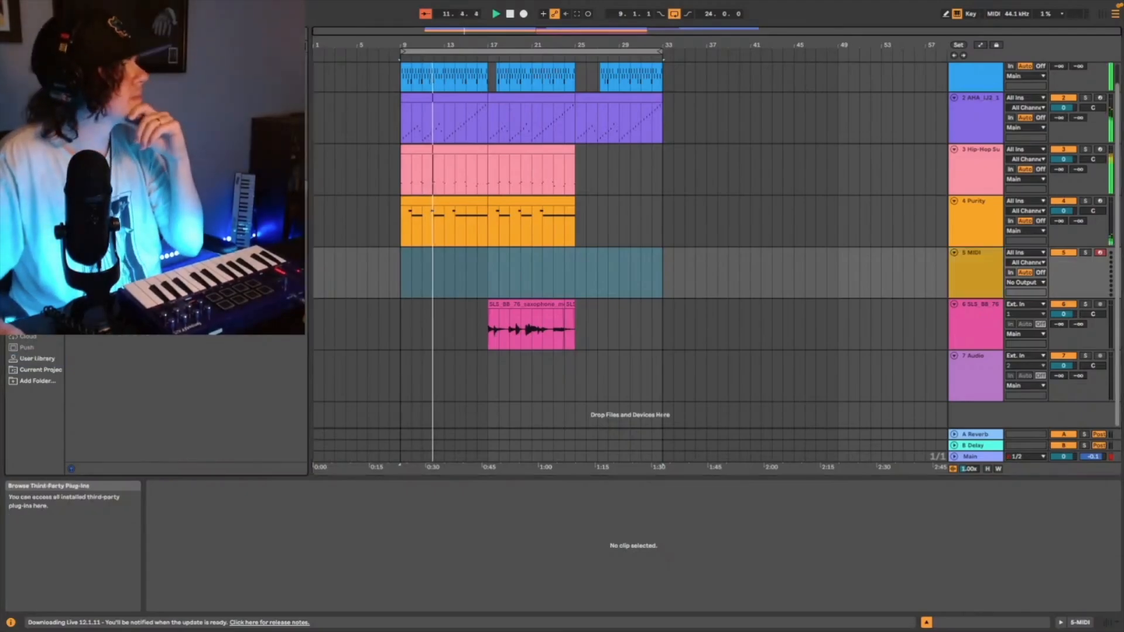
left_click(27, 246)
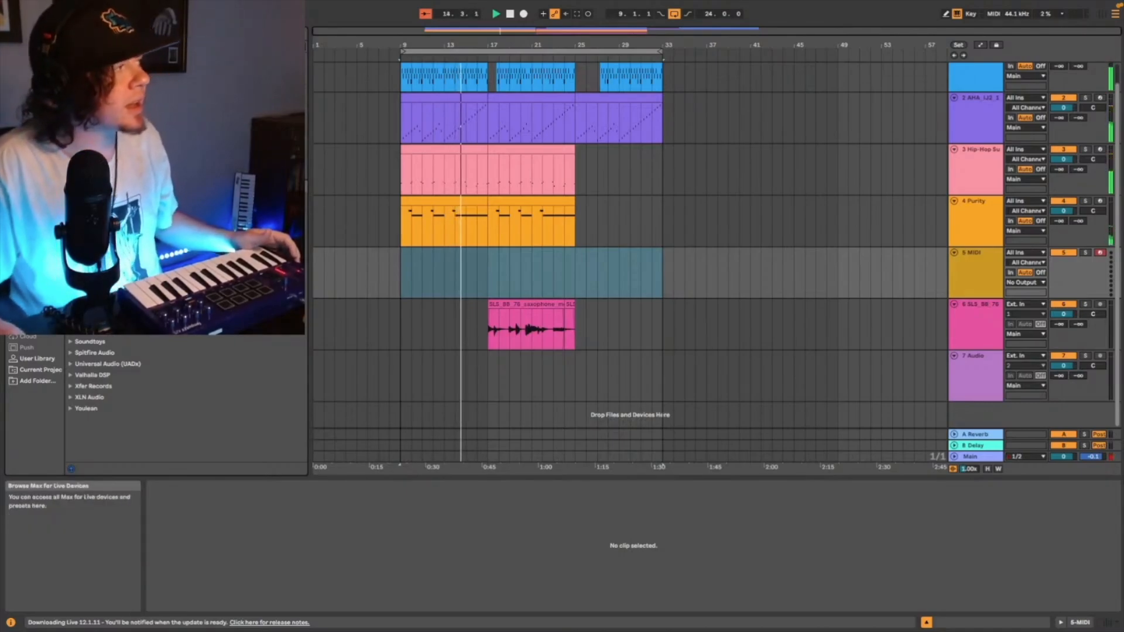
left_click(37, 358)
scroll(186, 367, "down", 10)
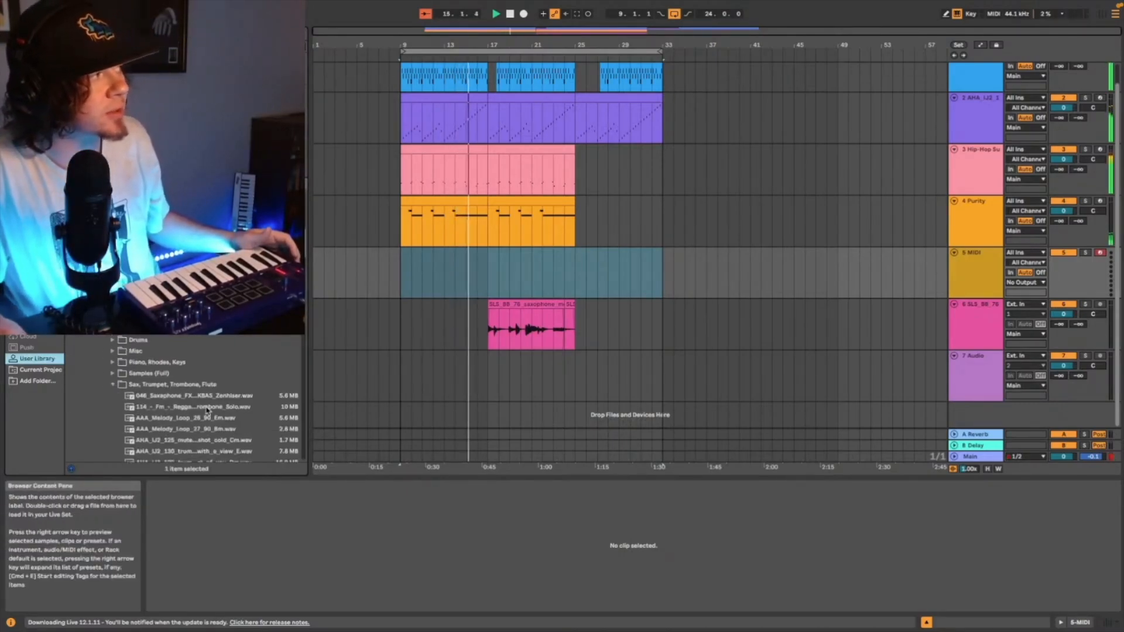
scroll(186, 368, "up", 5)
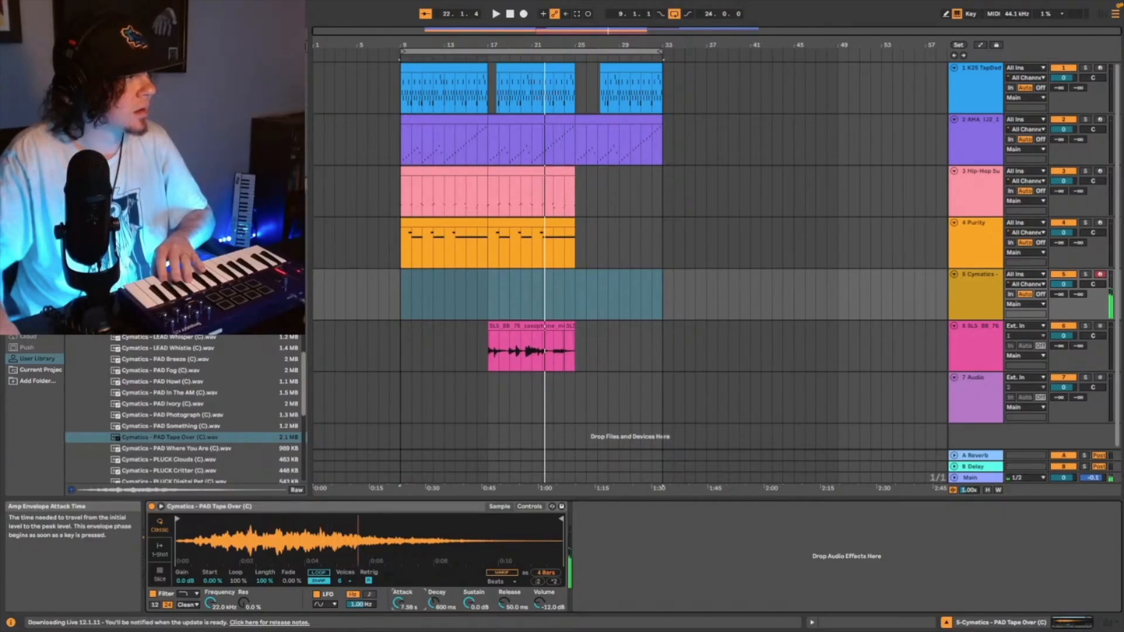
key("space")
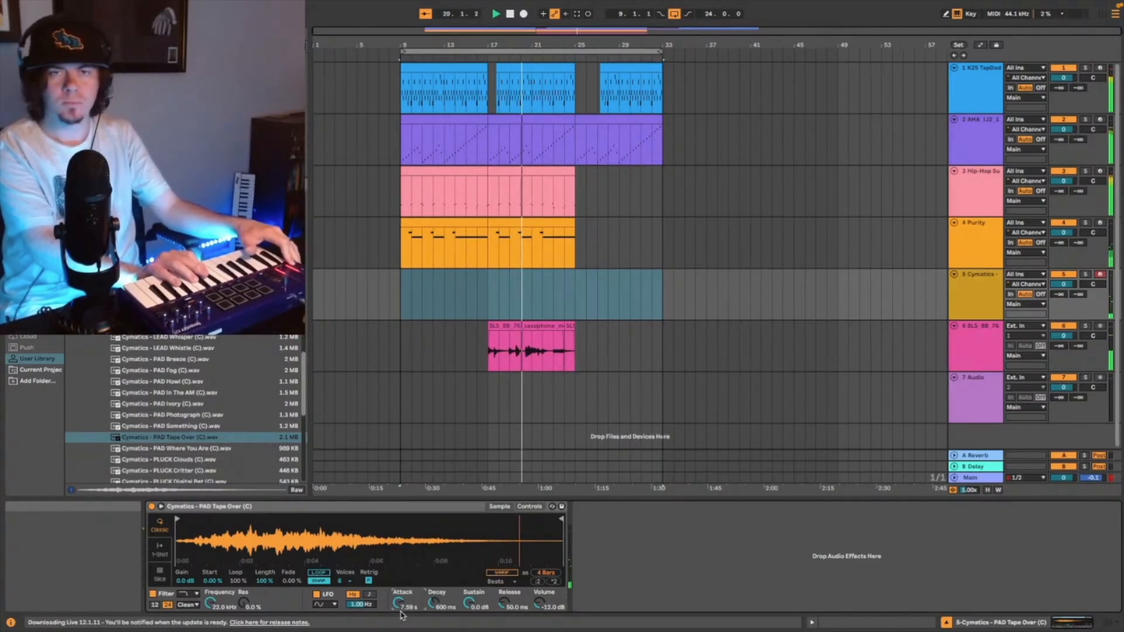
- Split the Cymatics pad clip at bar 12 and trim the second part to start at 17.3.1
left_click(433, 289)
key("super+e")
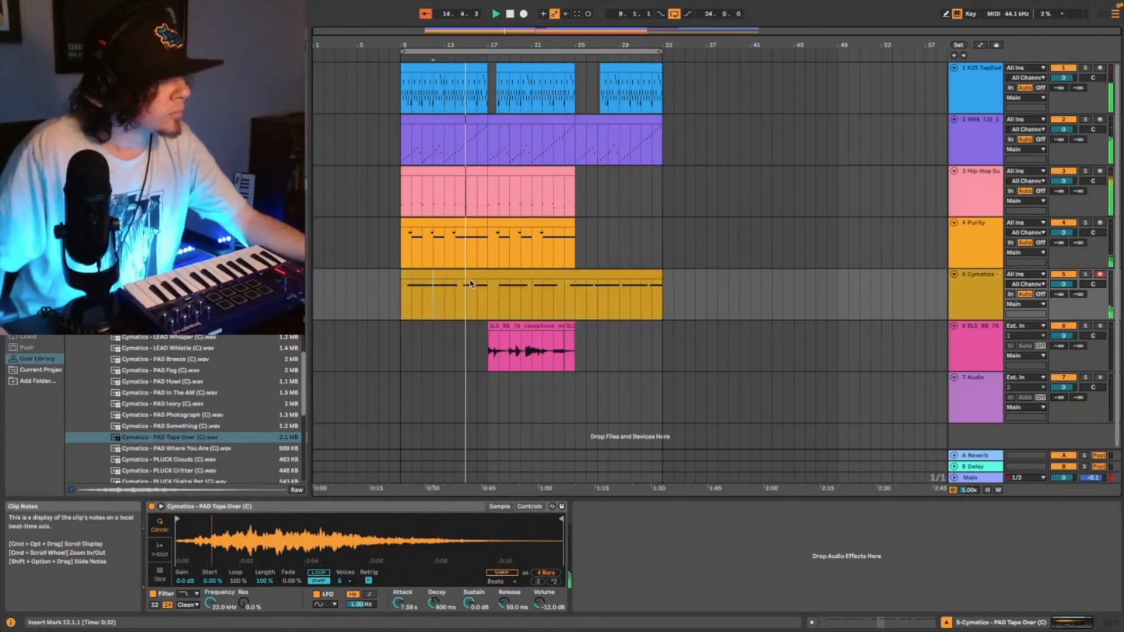
left_click_drag(434, 275, 455, 276)
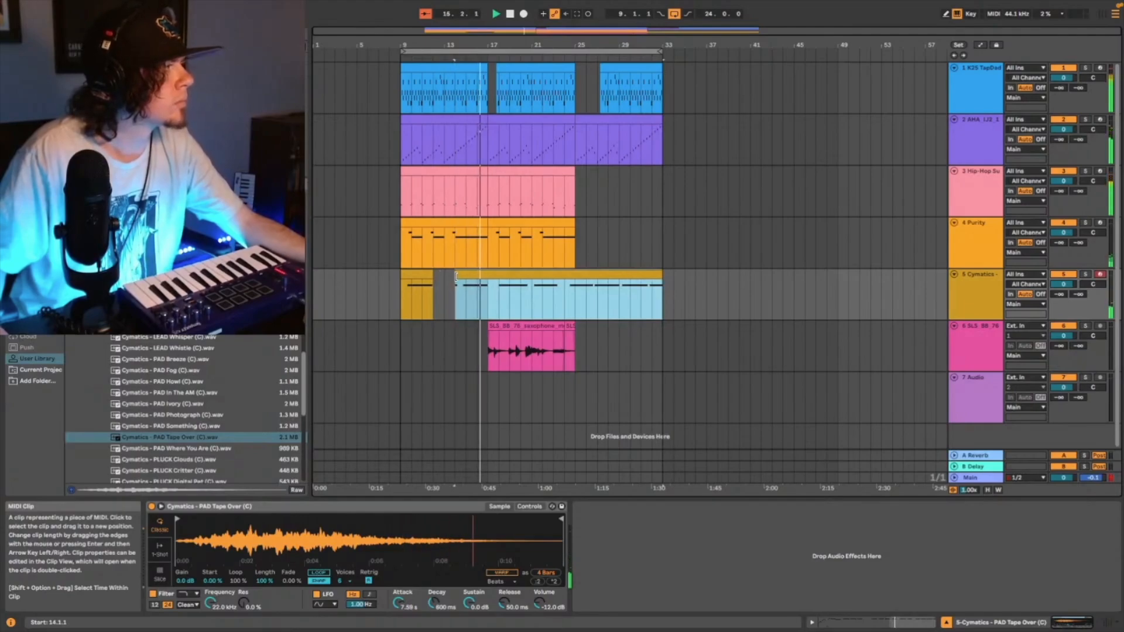
left_click_drag(433, 30, 433, 67)
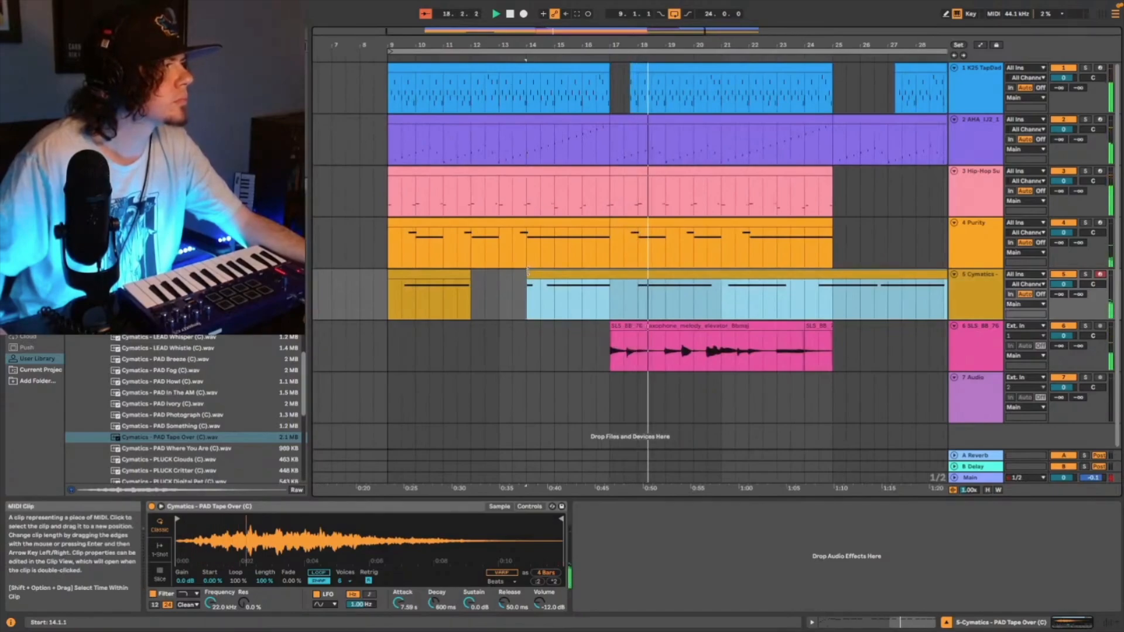
left_click_drag(528, 271, 620, 277)
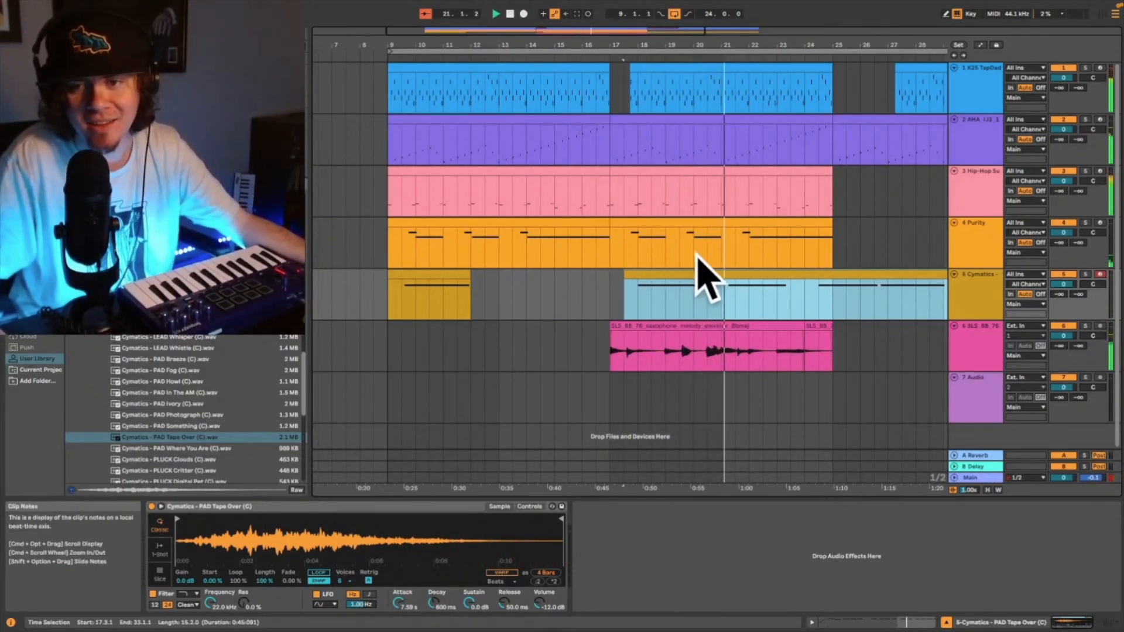
left_click(380, 369)
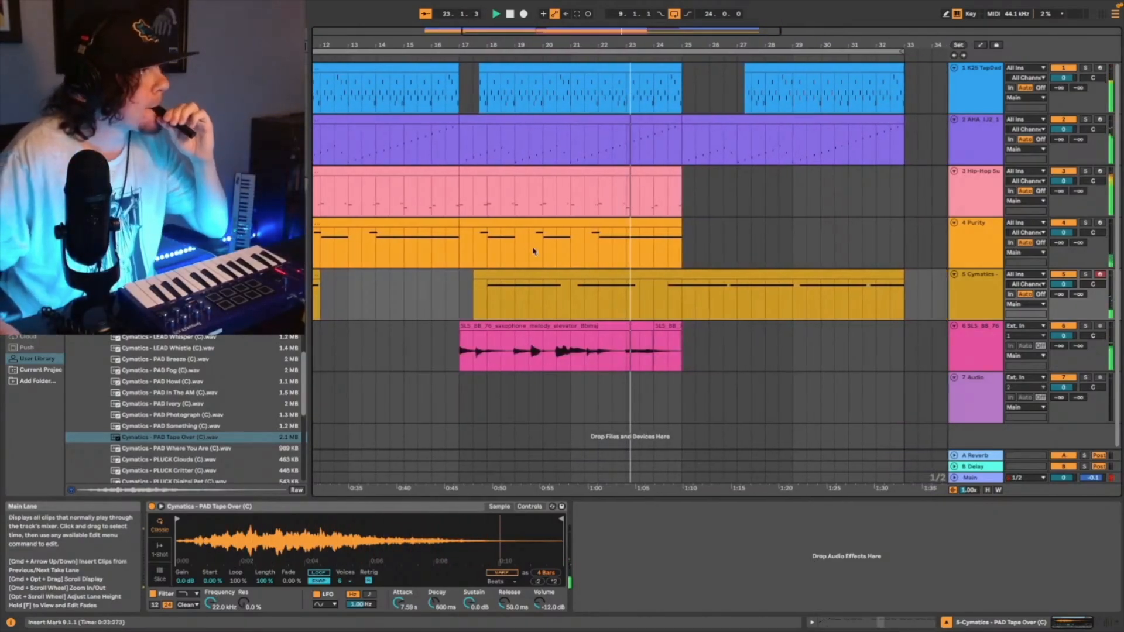
- Split the second pad clip at bar 21 and trim the remainder to run from bar 24 to shortly before bar 27
left_click(569, 296)
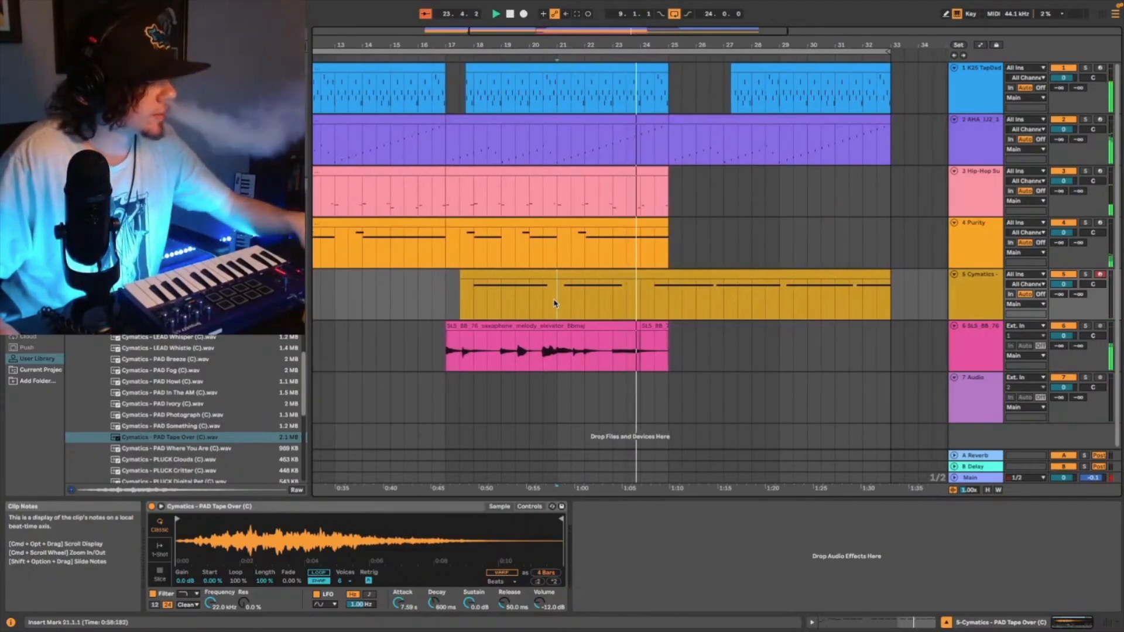
key("super+e")
left_click_drag(560, 274, 644, 287)
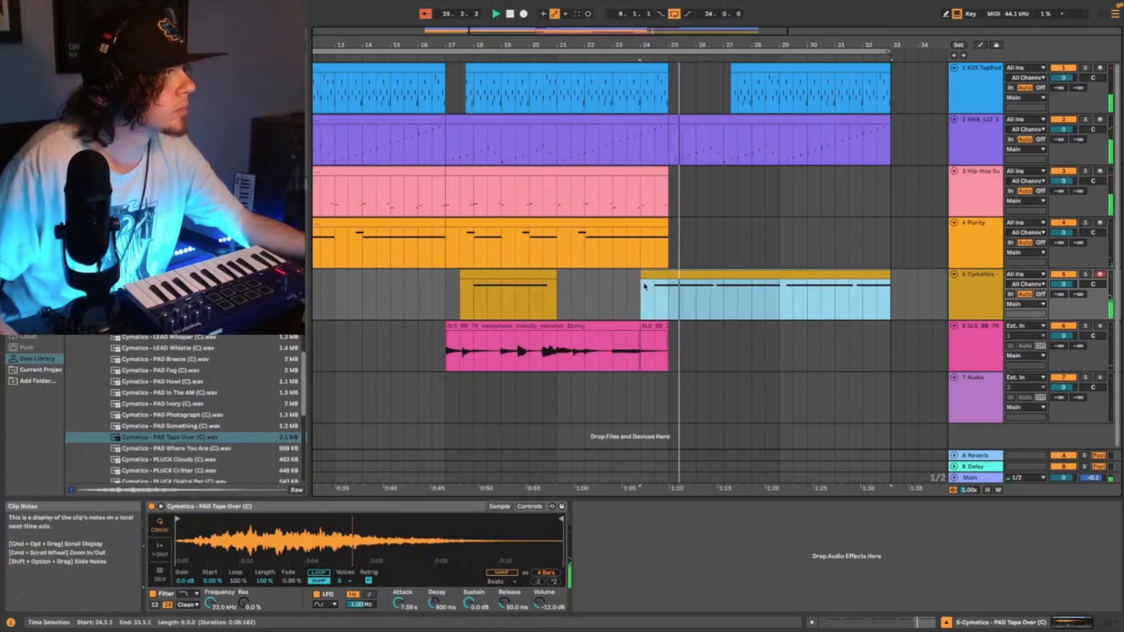
left_click(721, 300)
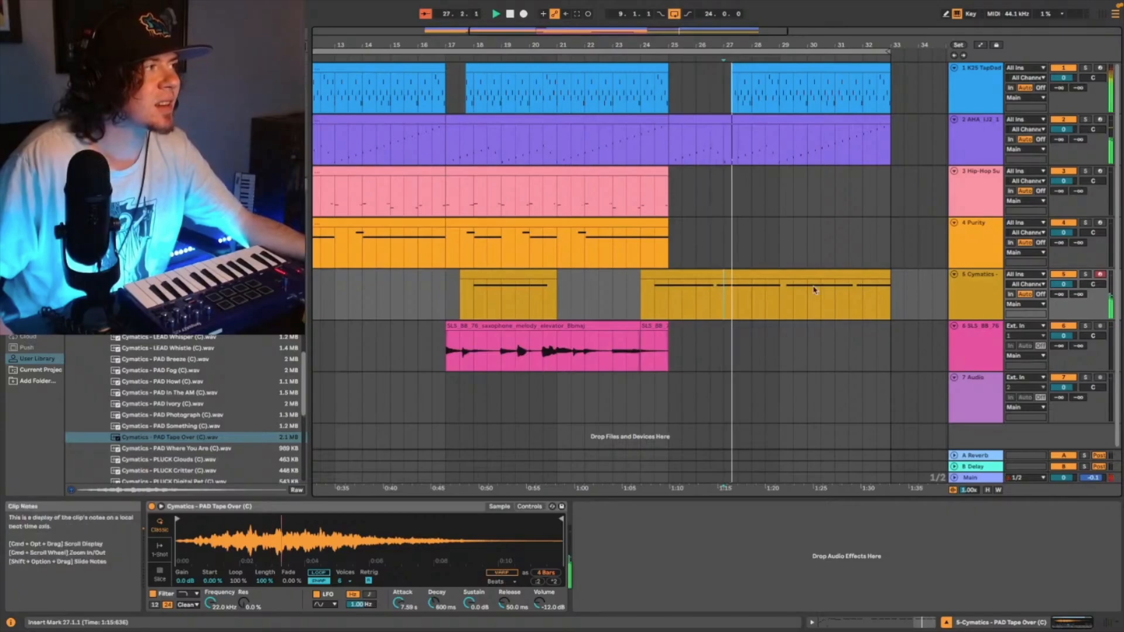
left_click_drag(889, 275, 719, 277)
scroll(717, 276, "up", 5)
left_click_drag(697, 31, 697, 3)
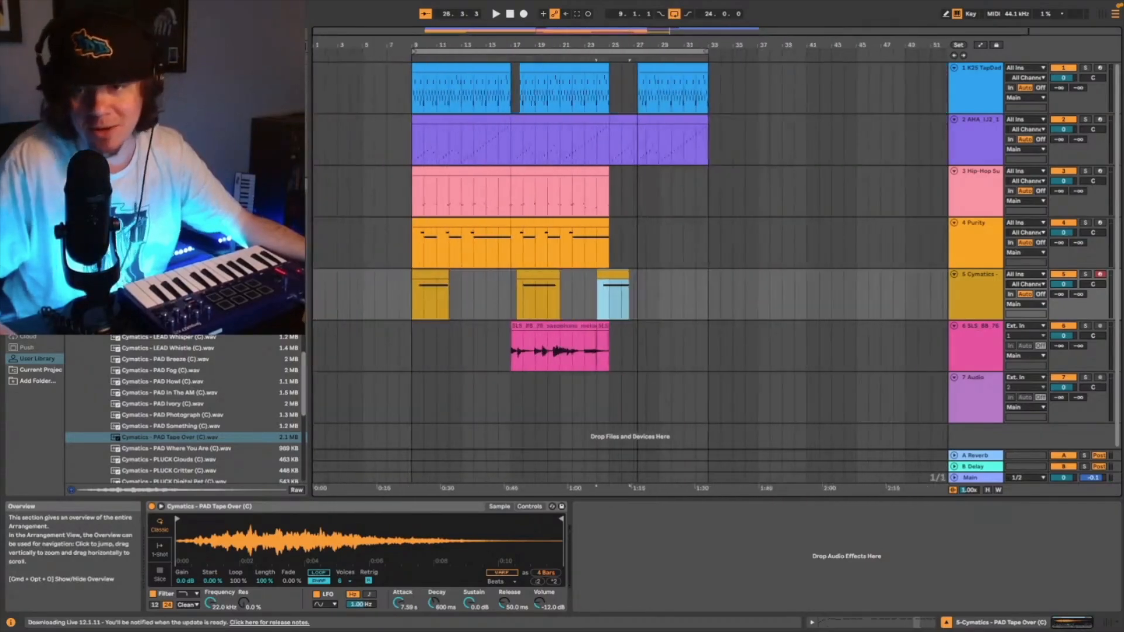
left_click_drag(696, 3, 696, 0)
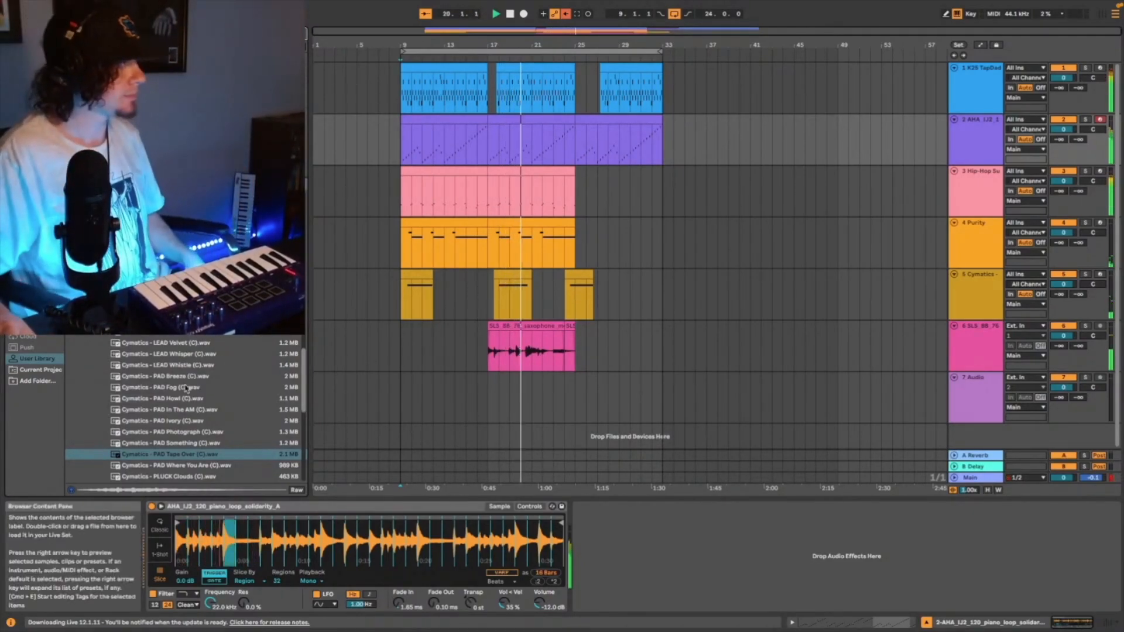
- Browse the User Library samples and place SO_JAM_80_trumpet_solo_iris_Ebmaj.wav on the empty audio track at bar 25
scroll(189, 362, "down", 2)
scroll(189, 363, "down", 10)
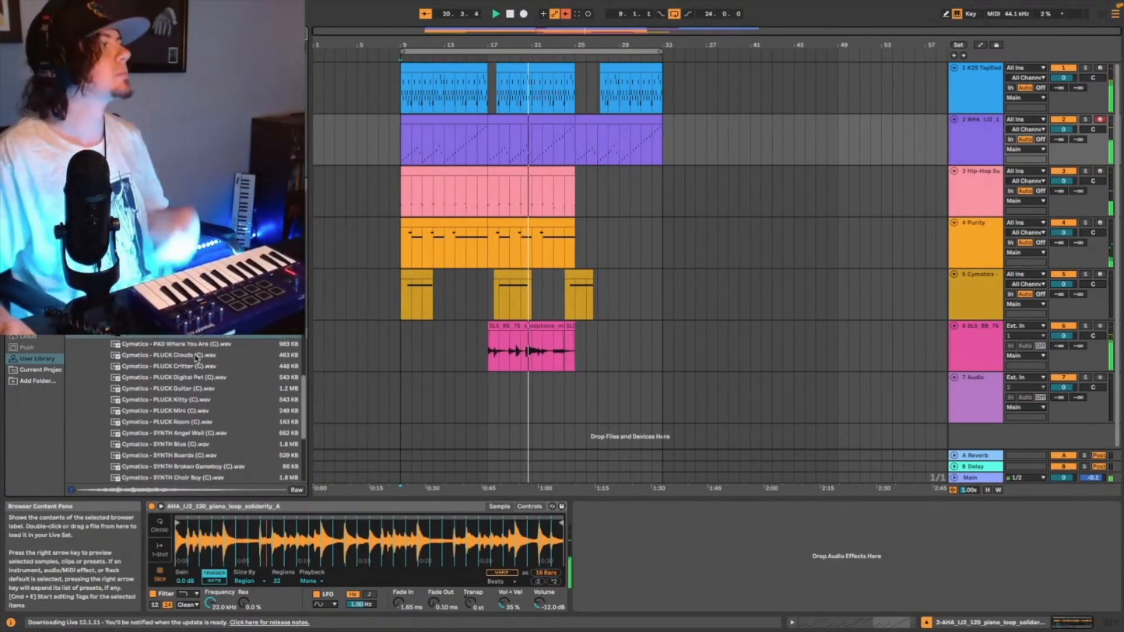
scroll(193, 369, "up", 12)
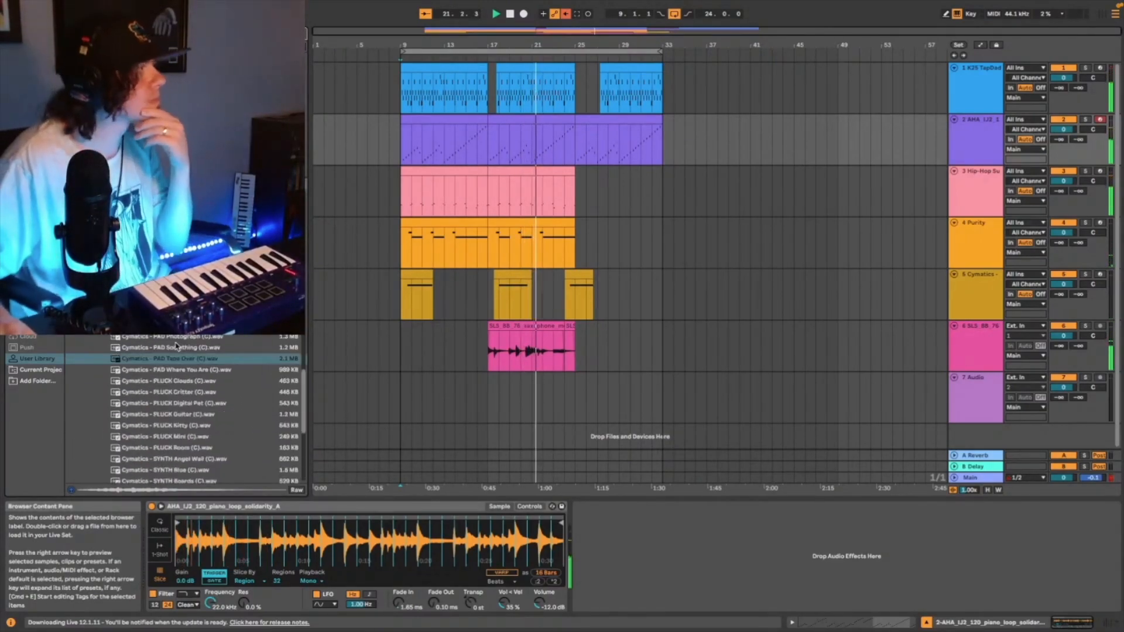
scroll(174, 339, "up", 10)
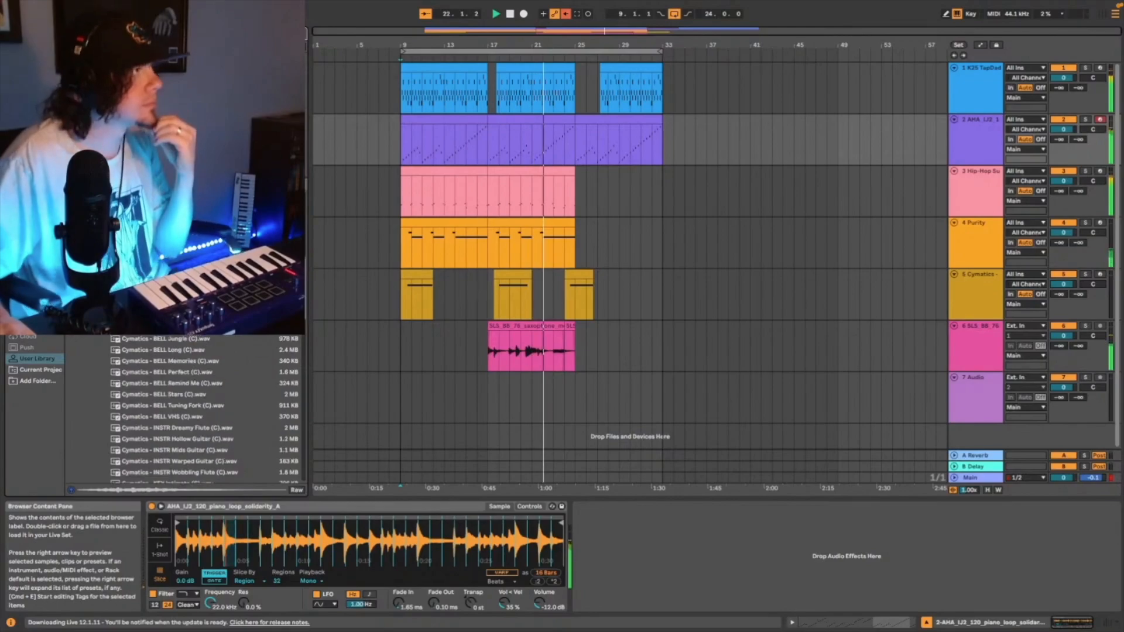
scroll(236, 410, "down", 15)
left_click(236, 425)
key("space")
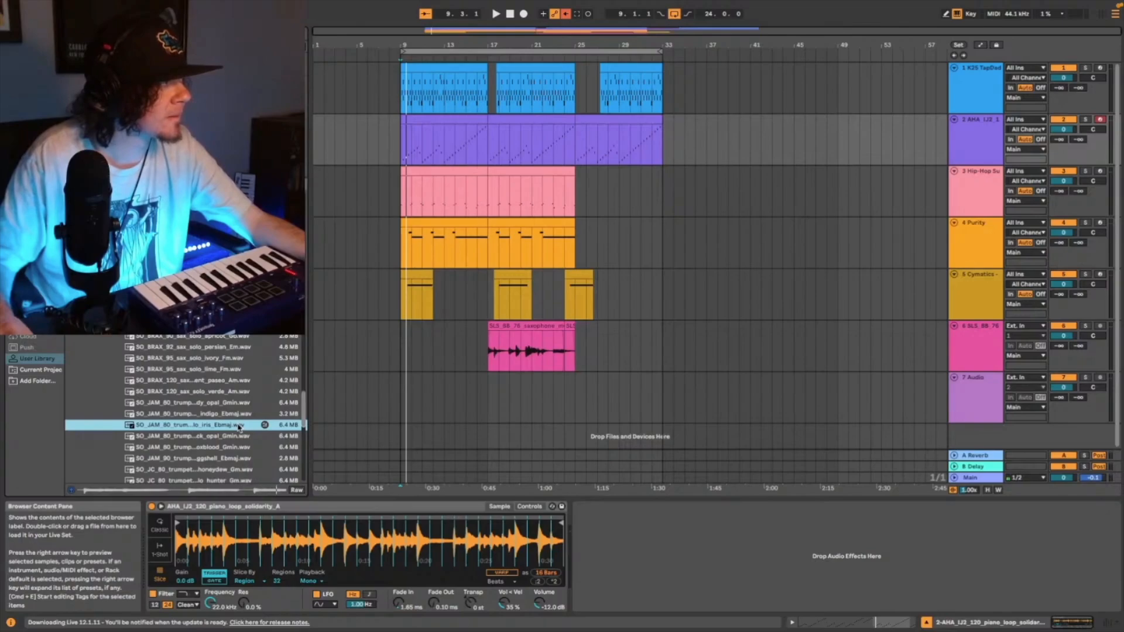
left_click_drag(239, 428, 577, 395)
- Set the trumpet solo clip's warp mode to Complex and play it with the beat
double_click(587, 378)
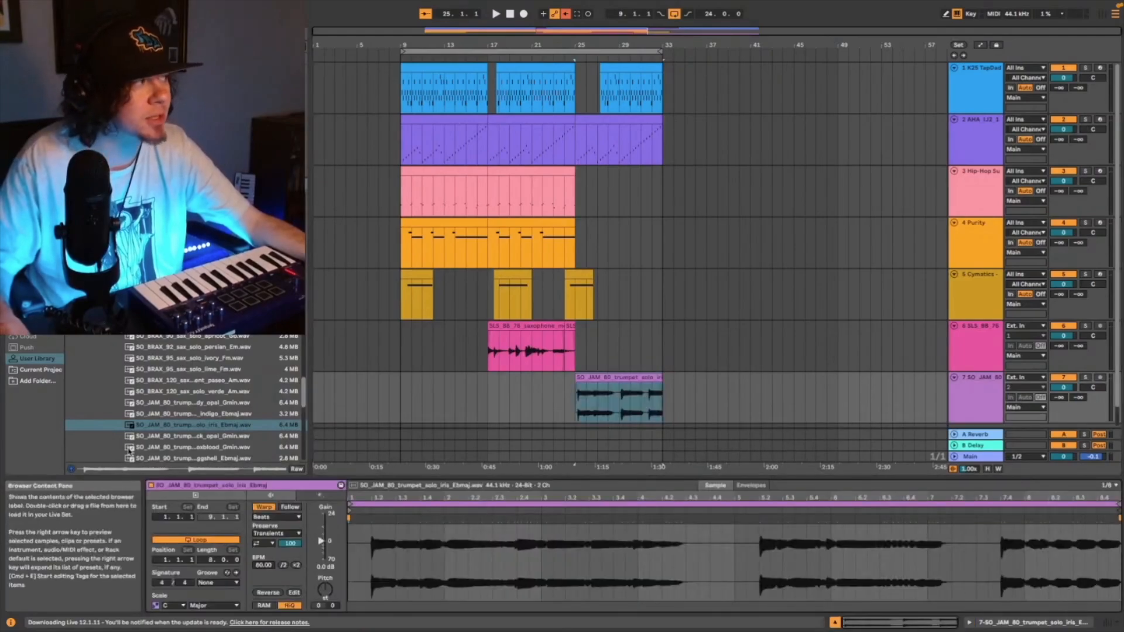
left_click(269, 518)
left_click(272, 563)
key("space")
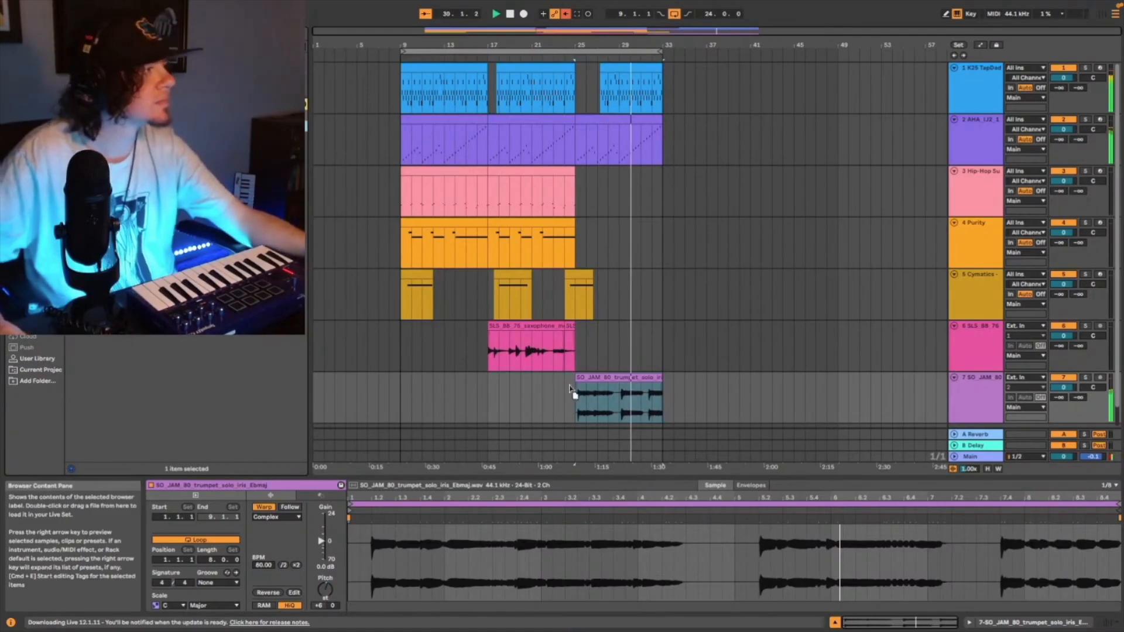
- Adjust the dry/wet mix of the Vocal Pop Hall reverb on the trumpet track and copy the reverb to the saxophone track
left_click(620, 408)
mouse_move(496, 595)
left_mouse_down()
mouse_move(496, 621)
mouse_move(499, 592)
left_mouse_up()
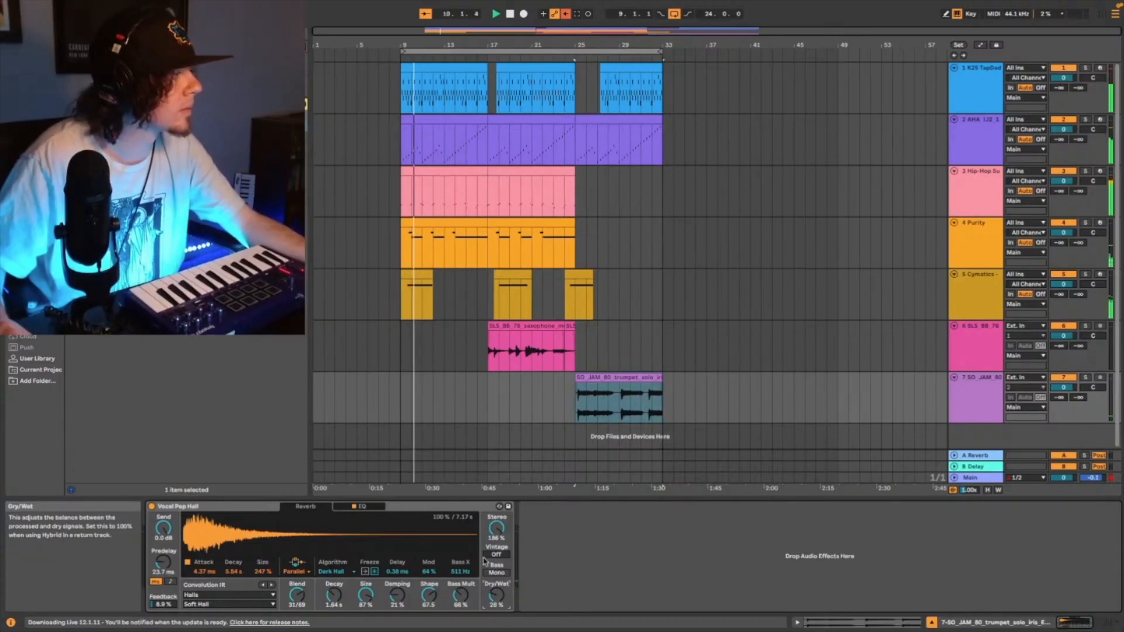
left_click(464, 506)
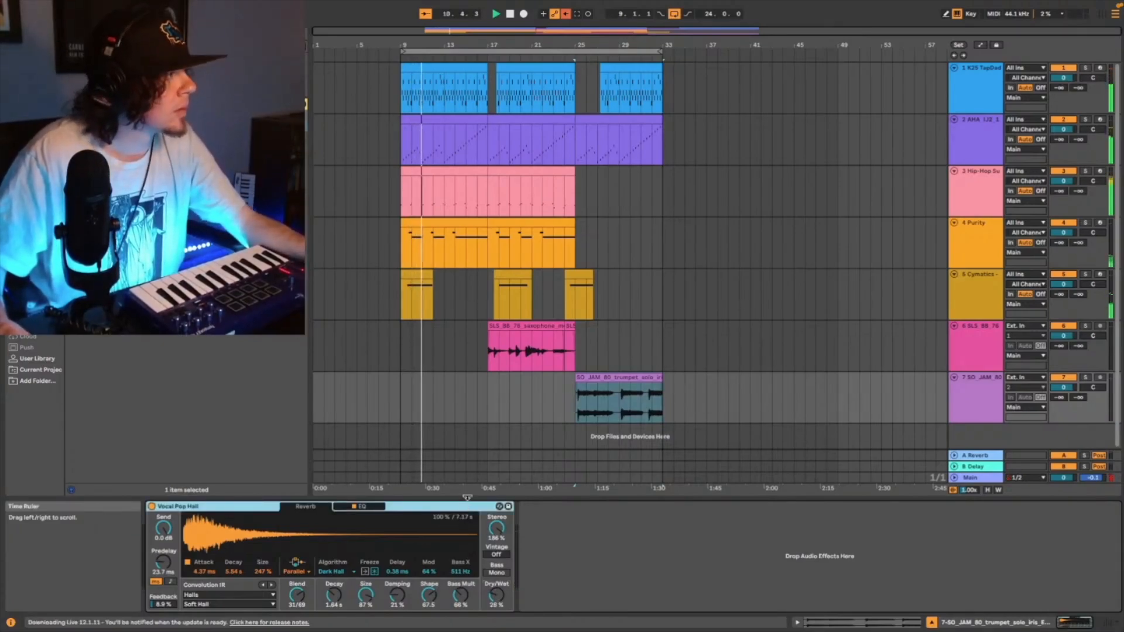
key("Up")
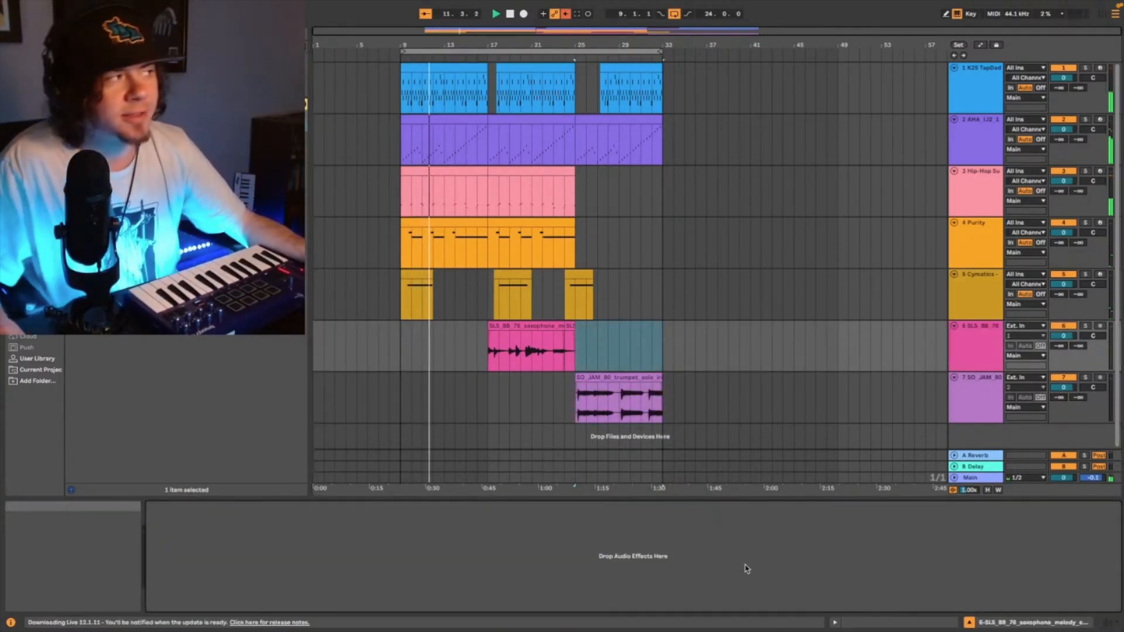
key("super+v")
left_click(490, 352)
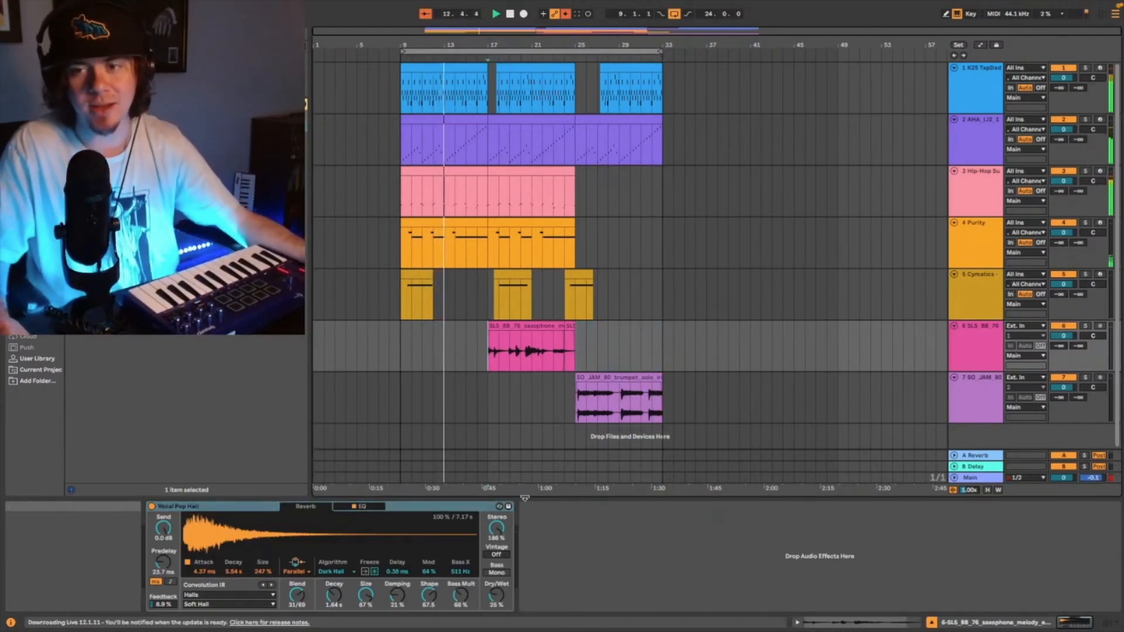
- Copy the saxophone phrase from bars 20 to 22 to bar 28 and extend the copy's end to about bar 31
left_click(511, 364)
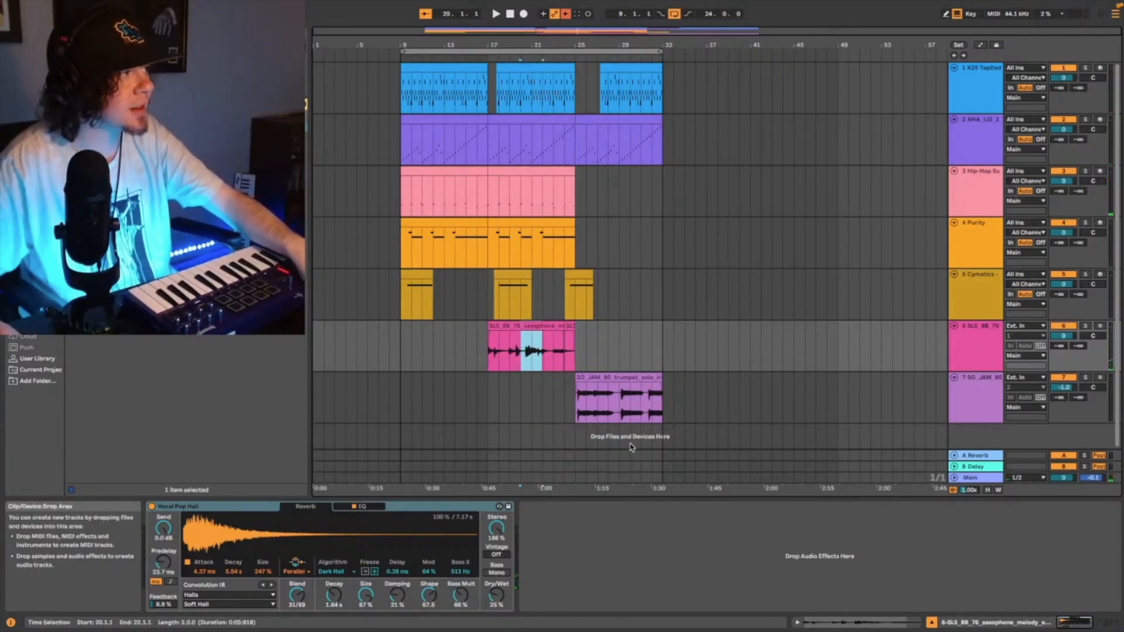
left_click(608, 351)
key("super+v")
key("space")
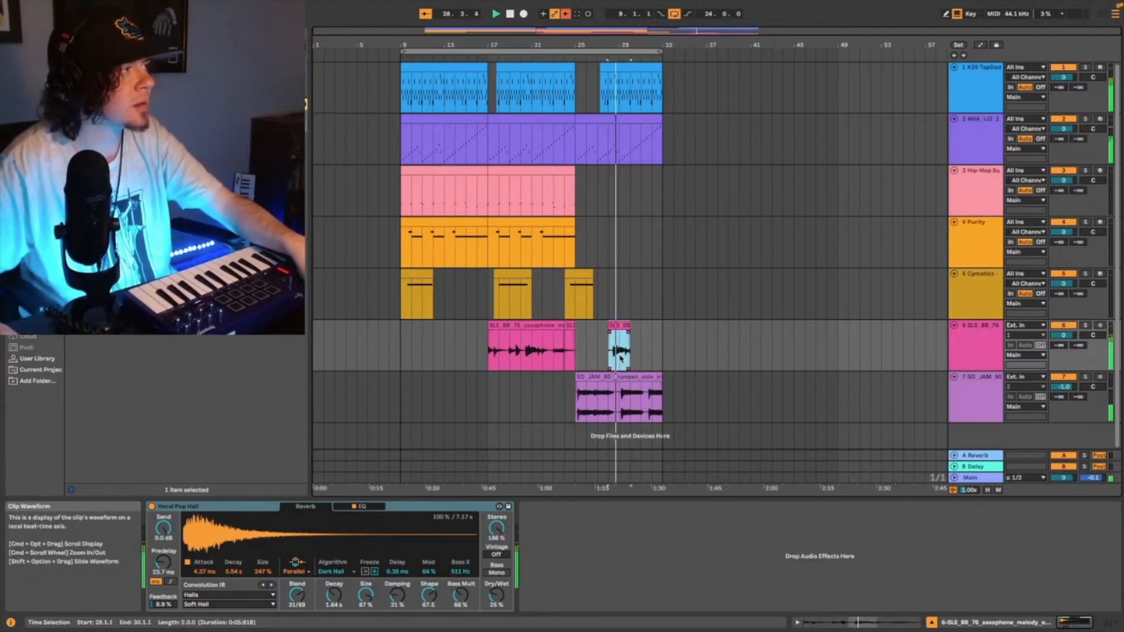
left_click_drag(630, 325, 640, 326)
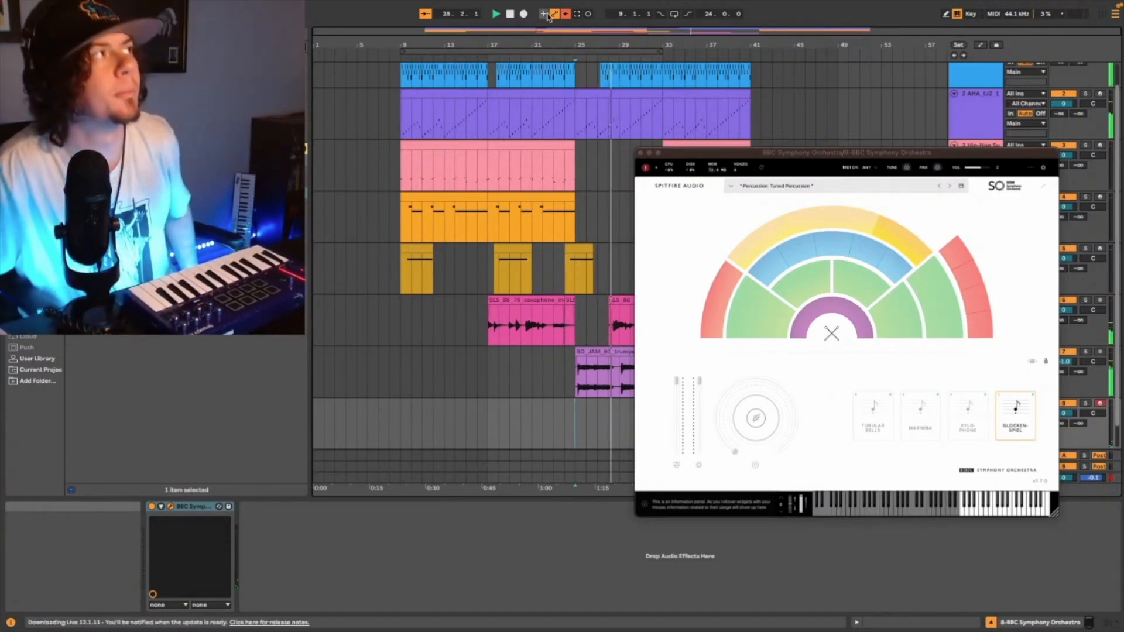
- Play back the arrangement with the recorded glockenspiel part and close the BBC Symphony Orchestra window
key("space")
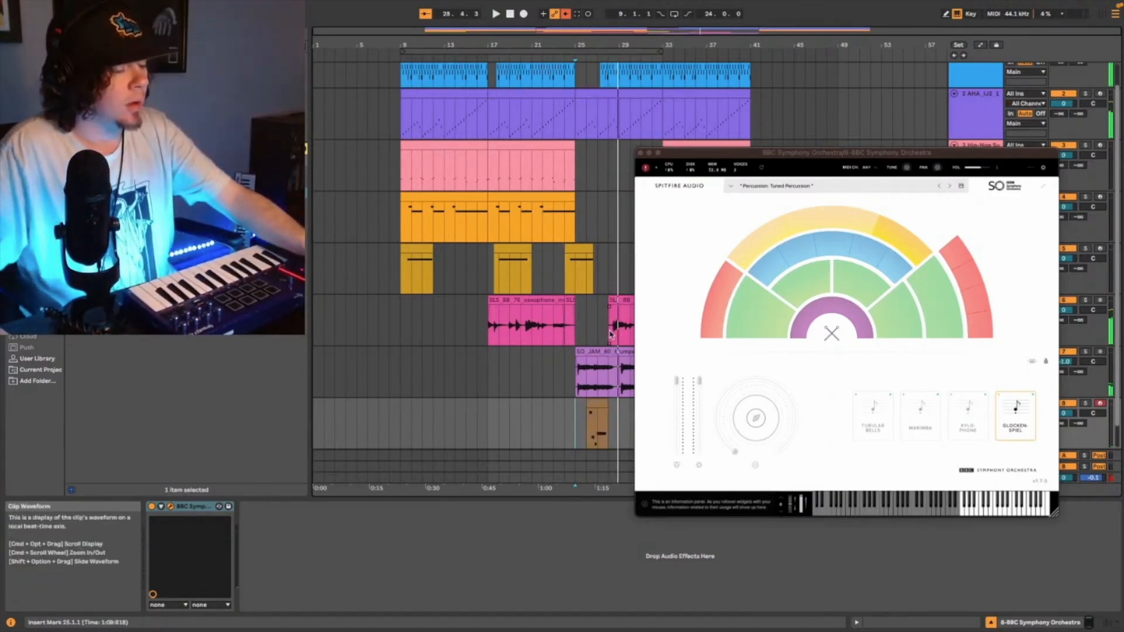
key("space")
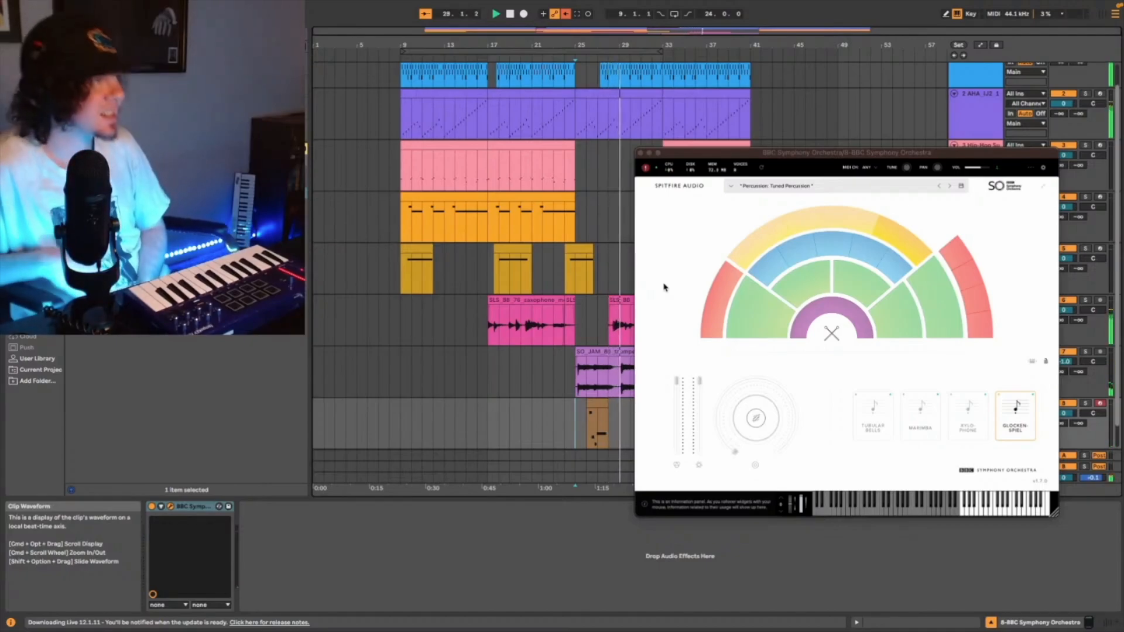
left_click(640, 153)
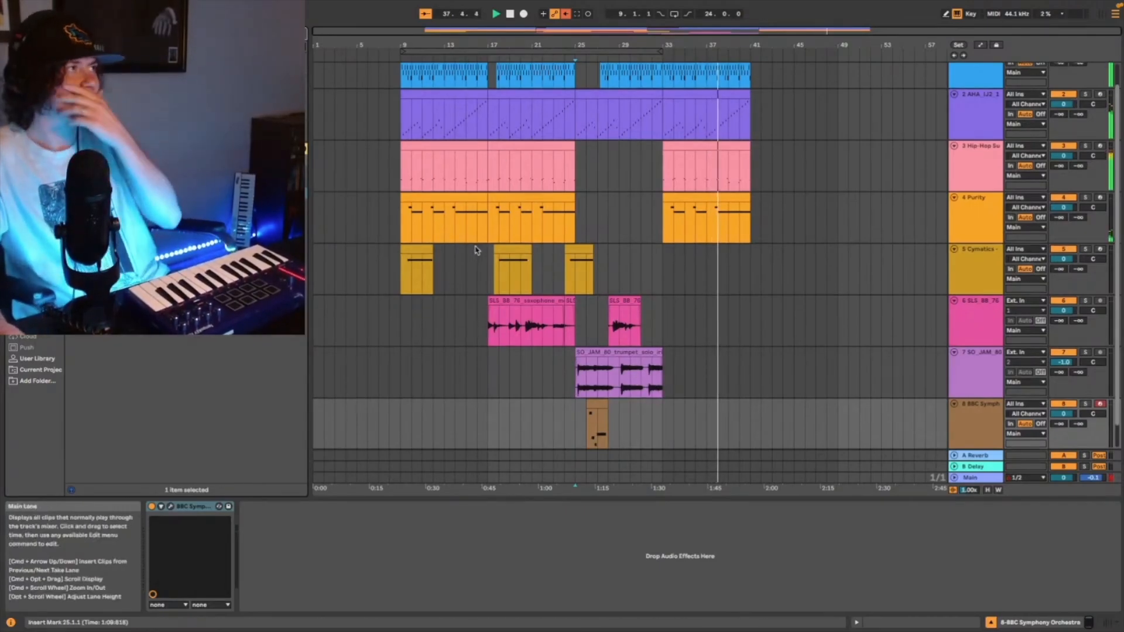
- Show the Main track's volume automation in the arrangement
scroll(512, 271, "up", 1)
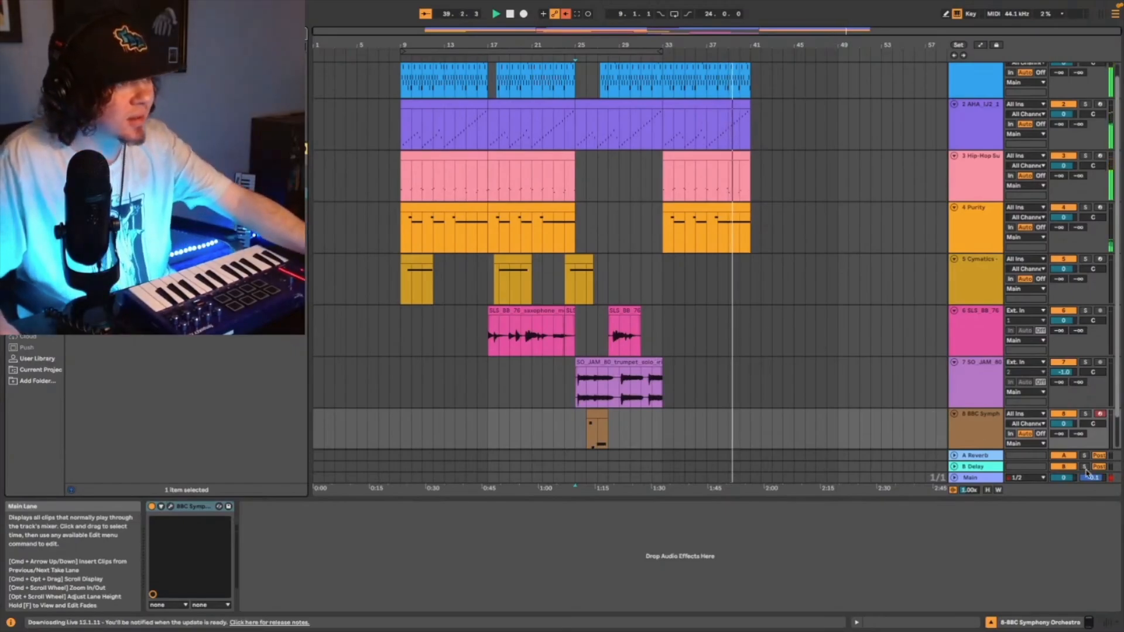
right_click(1071, 481)
left_click(1030, 491)
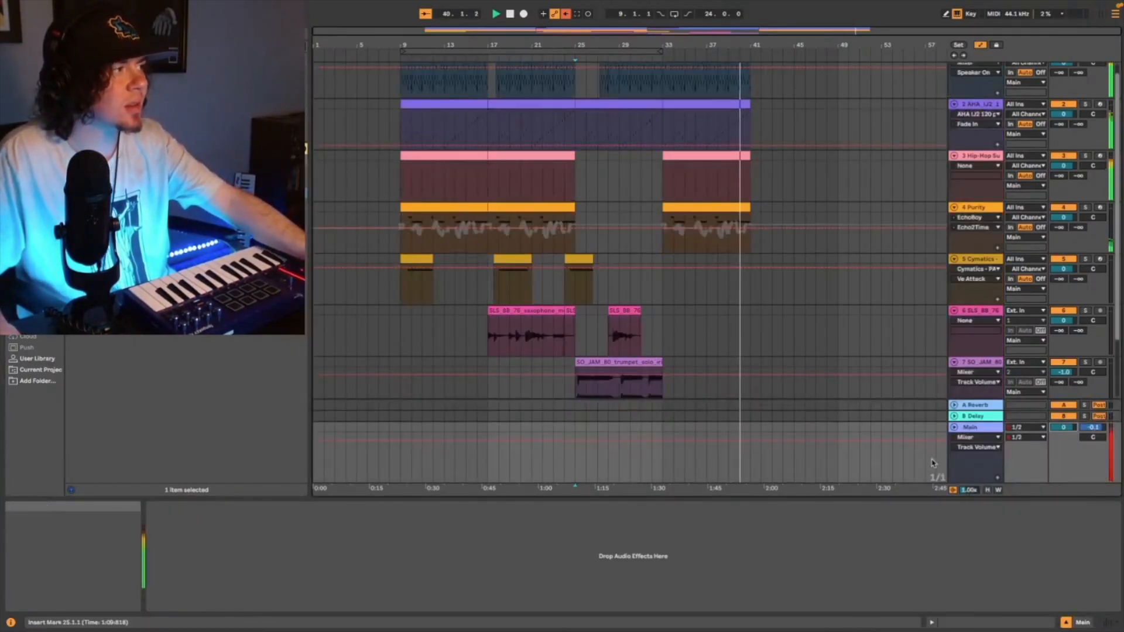
- Copy the Cymatics pad section from bars 9 to 17 and paste it at bar 33
left_click(682, 181)
left_click(663, 250)
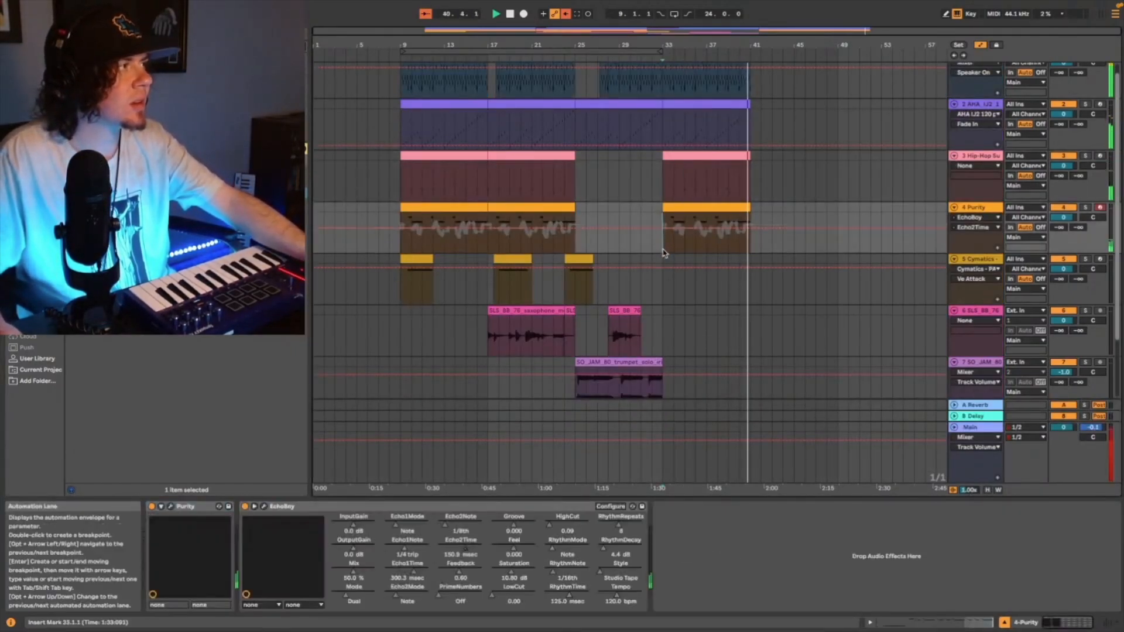
left_click_drag(402, 287, 488, 276)
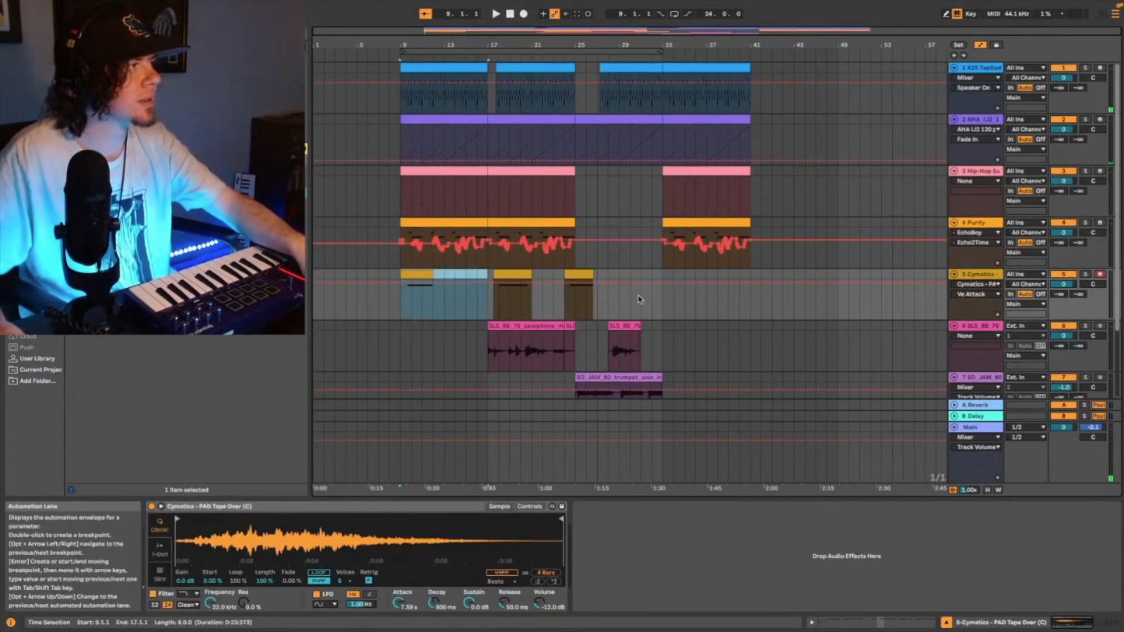
left_click(663, 304)
key("super+v")
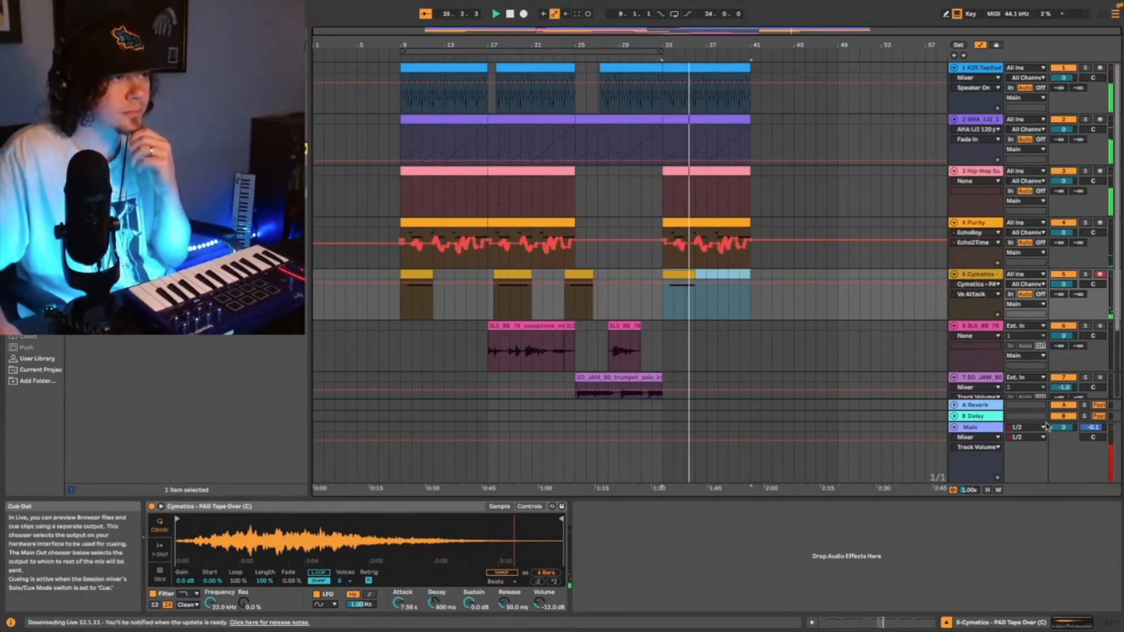
- Draw a fade-out in the Main track's volume automation from about bar 37 down to the minimum at bar 41
right_click(969, 428)
left_click(1050, 443)
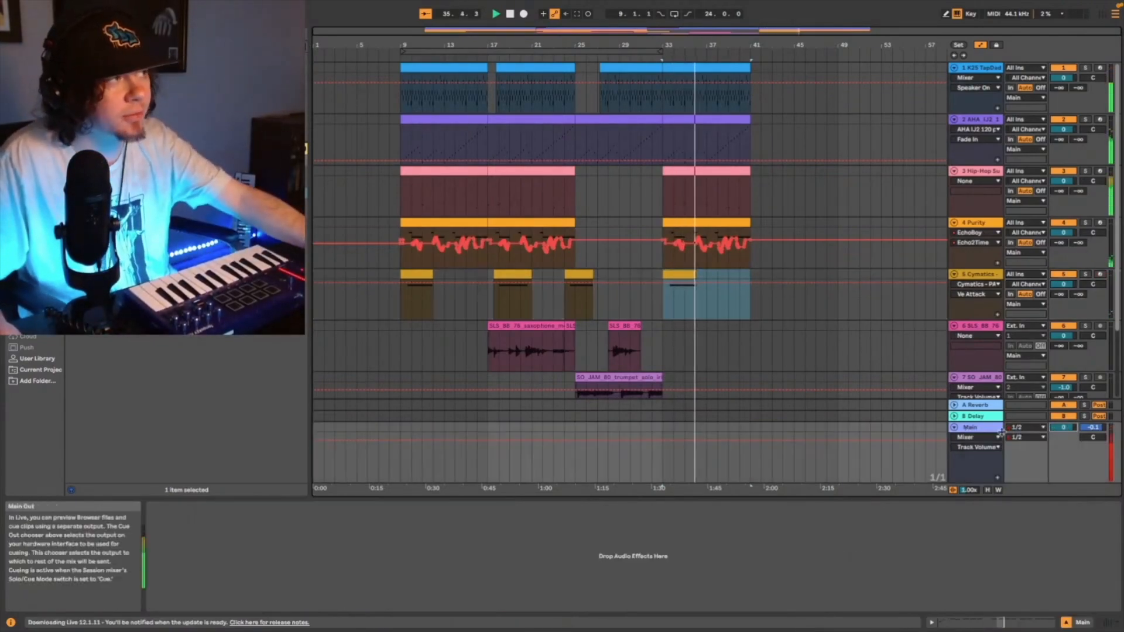
left_click(710, 441)
left_click_drag(750, 442, 750, 481)
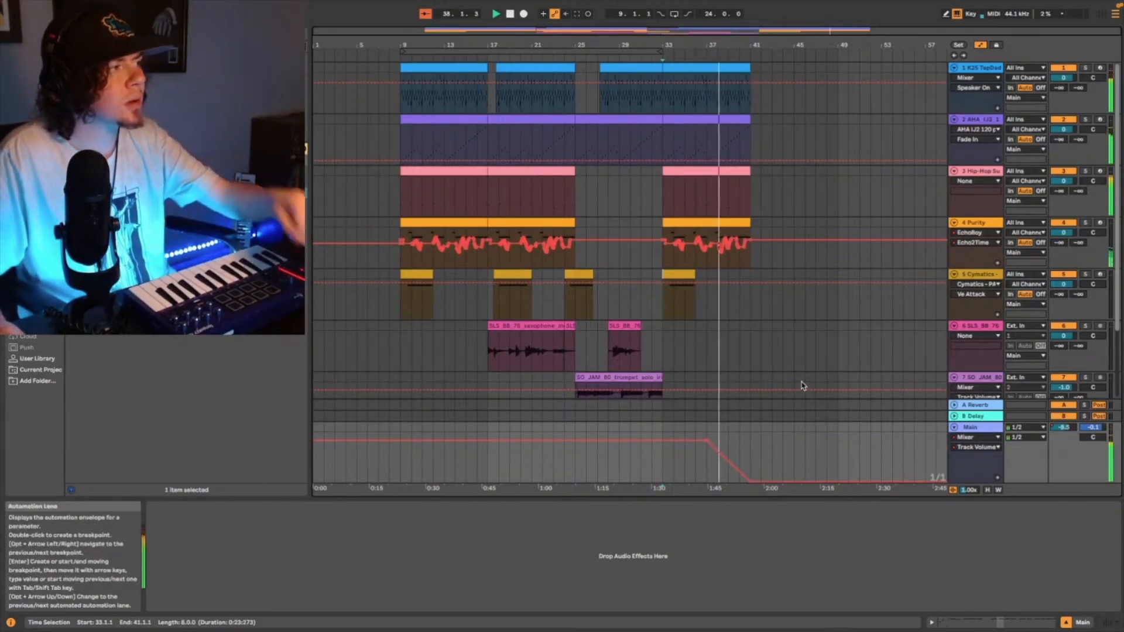